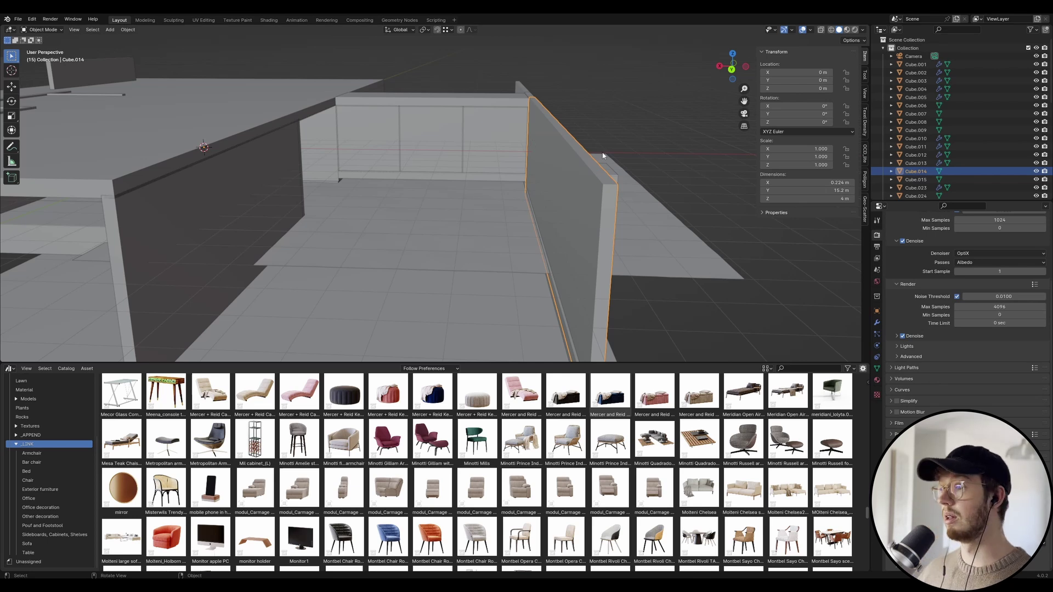
Raise the long wall and the adjoining wall behind the glazed block together by about 0.45 m along Z.
{"action": "middle_click_drag", "start_coordinate": [581, 150], "coordinate": [606, 145]}
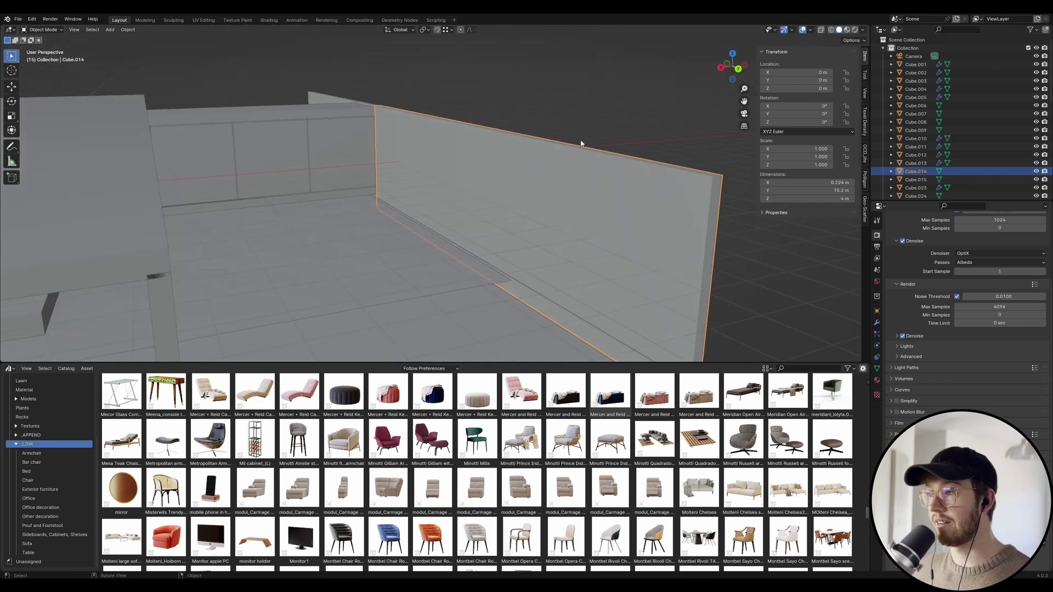
{"action": "left_click", "coordinate": [335, 103], "text": "shift"}
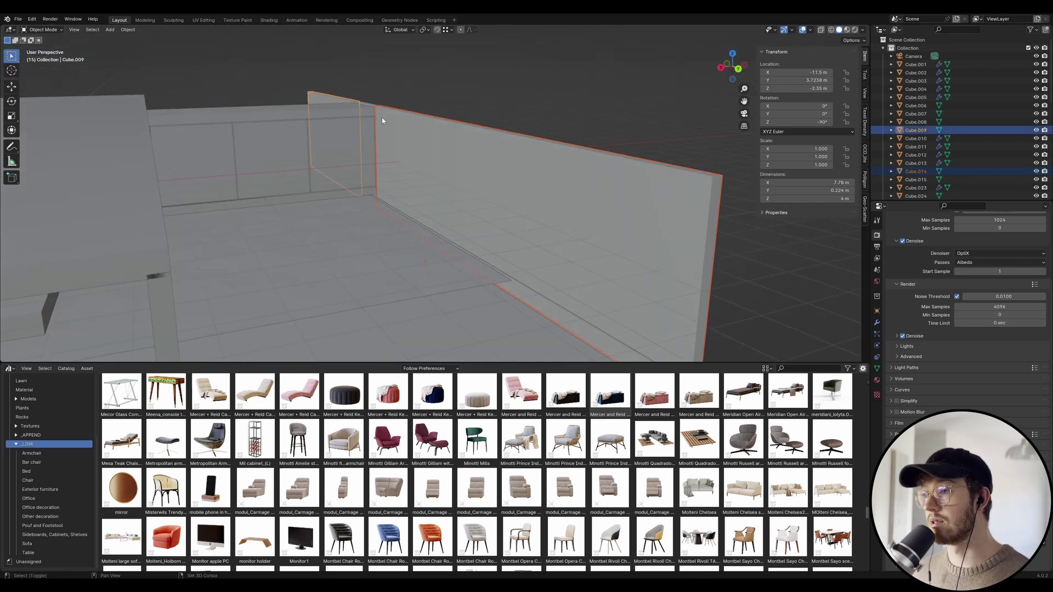
{"action": "mouse_move", "coordinate": [487, 177]}
{"action": "middle_mouse_down"}
{"action": "mouse_move", "coordinate": [470, 160]}
{"action": "mouse_move", "coordinate": [503, 176]}
{"action": "mouse_move", "coordinate": [484, 172]}
{"action": "middle_mouse_up"}
{"action": "key", "text": "g"}
{"action": "key", "text": "z"}
{"action": "left_click", "coordinate": [619, 179]}
{"action": "middle_click_drag", "start_coordinate": [658, 249], "coordinate": [661, 225]}
{"action": "key", "text": "g"}
{"action": "key", "text": "z"}
{"action": "left_click", "coordinate": [678, 297]}
{"action": "middle_click_drag", "start_coordinate": [678, 296], "coordinate": [569, 202]}
Raise the top face of the small wall piece between the two walls to make it about 0.78 m tall.
{"action": "key", "text": "alt+a"}
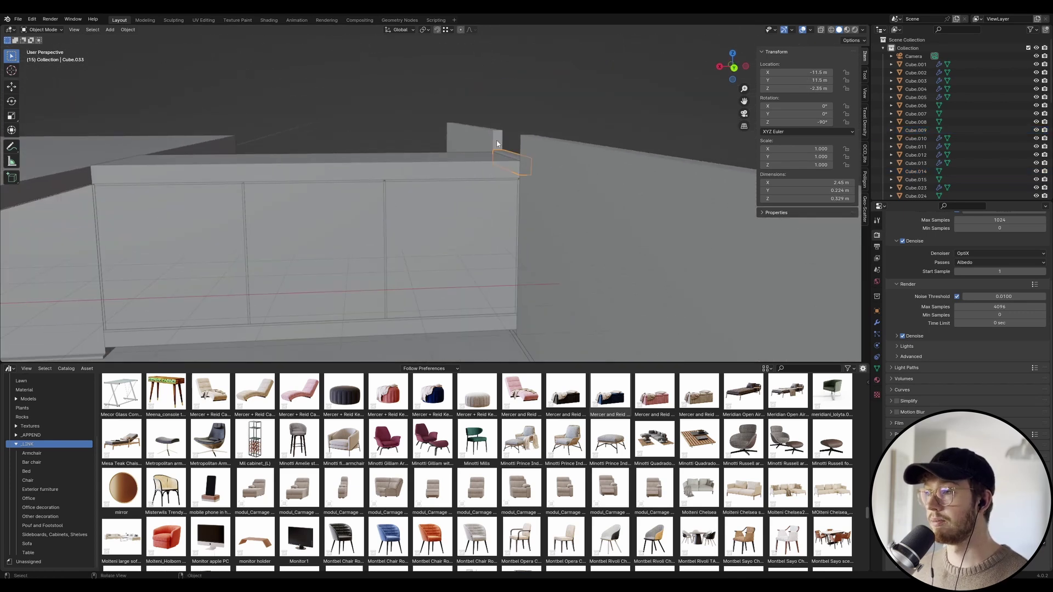
{"action": "key", "text": "Tab"}
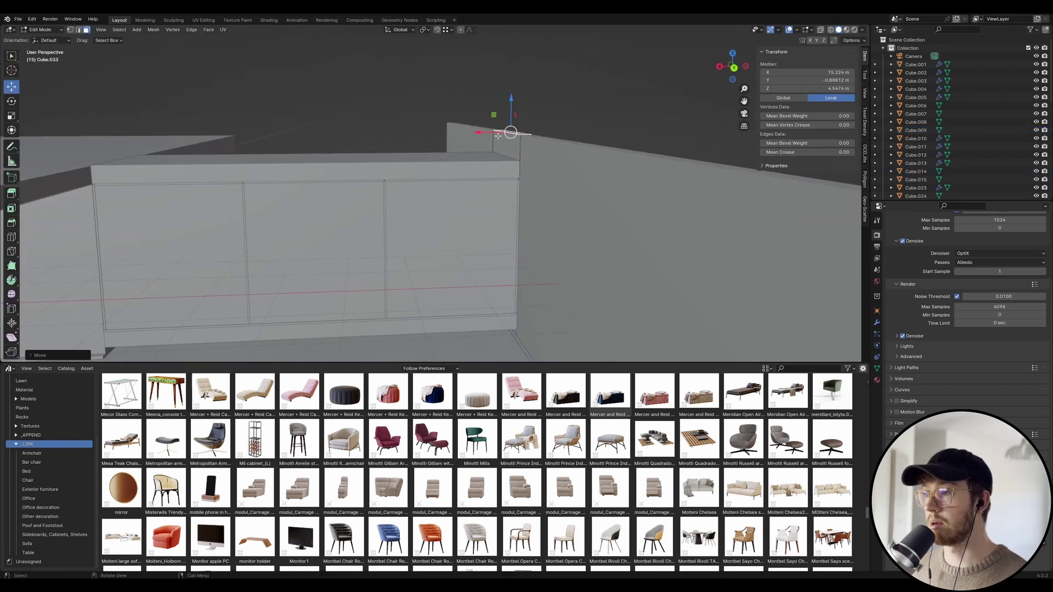
{"action": "key", "text": "Tab"}
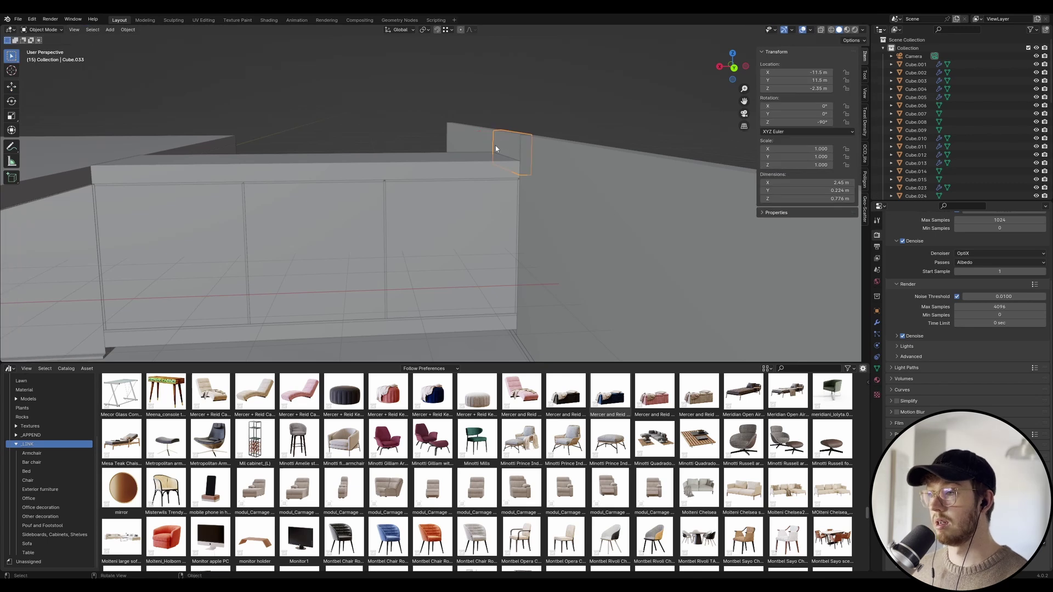
{"action": "key", "text": "Delete"}
{"action": "middle_click_drag", "start_coordinate": [499, 152], "coordinate": [561, 177]}
{"action": "key", "text": "ctrl+z"}
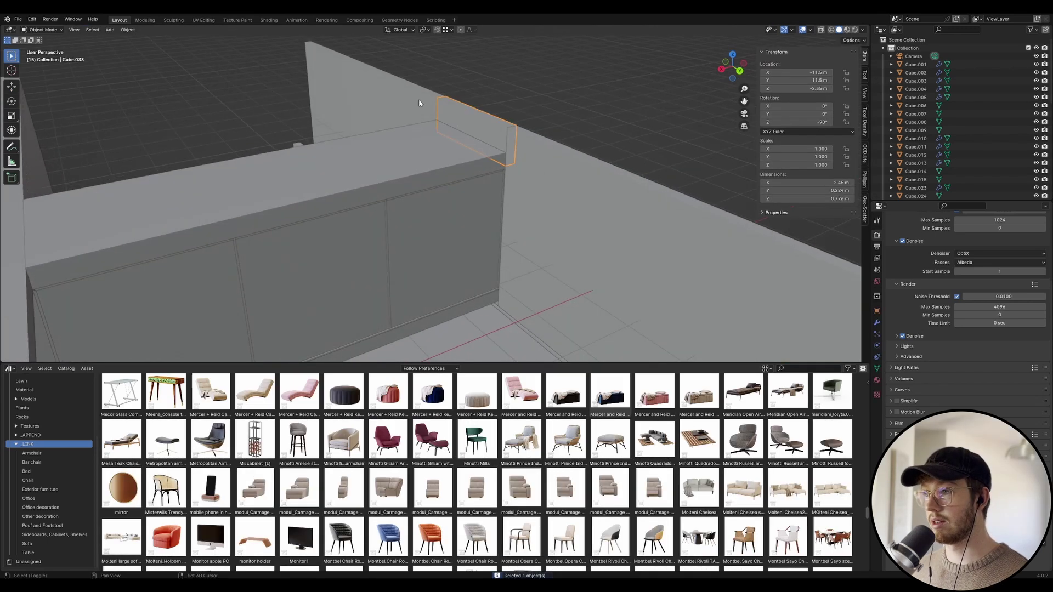
Mark UV seams on the edges of the small wall piece and the adjoining wall, editing both meshes together.
{"action": "left_click", "coordinate": [420, 102], "text": "shift"}
{"action": "key", "text": "Tab"}
{"action": "right_click", "coordinate": [423, 119]}
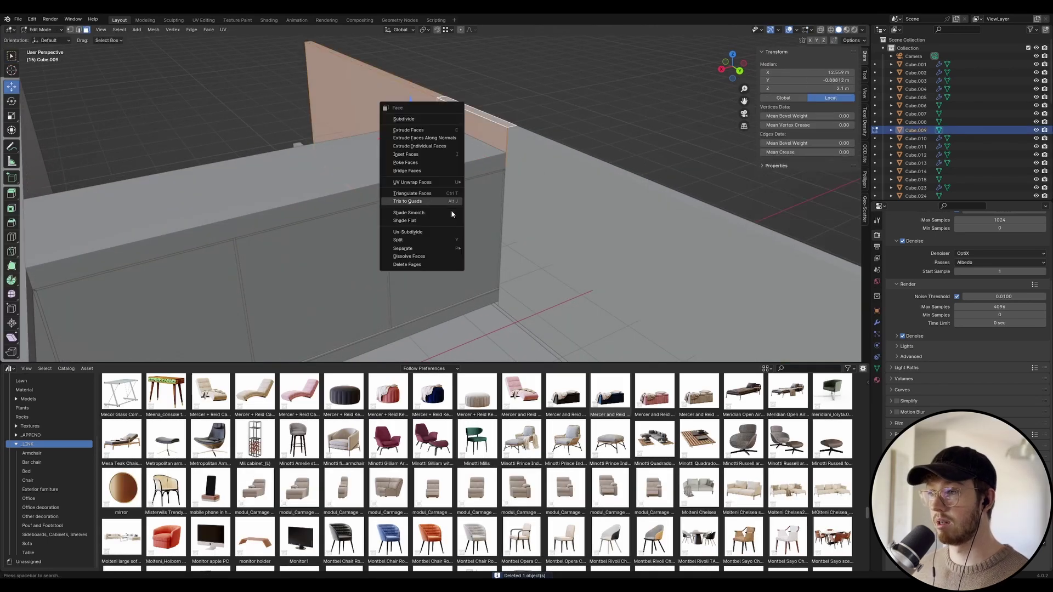
{"action": "mouse_move", "coordinate": [439, 183]}
{"action": "left_click", "coordinate": [507, 266]}
{"action": "right_click", "coordinate": [472, 159]}
{"action": "key", "text": "Escape"}
{"action": "key", "text": "Tab"}
Apply all transforms to the small wall piece and the adjoining wall, and unwrap their faces.
{"action": "key", "text": "ctrl+a"}
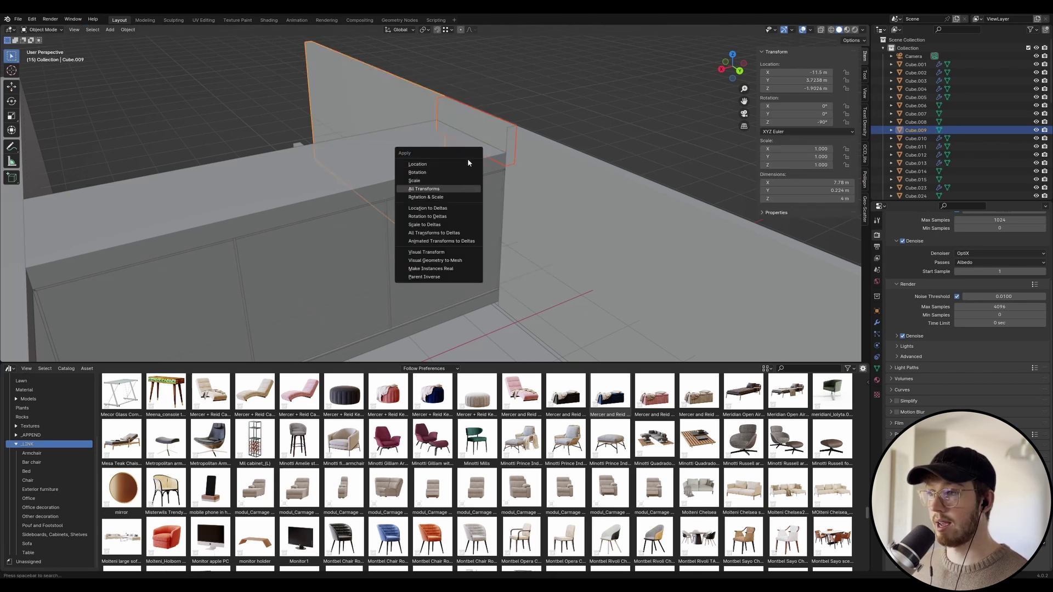
{"action": "left_click", "coordinate": [468, 190]}
{"action": "key", "text": "Tab"}
{"action": "right_click", "coordinate": [466, 145]}
{"action": "mouse_move", "coordinate": [470, 143]}
{"action": "left_click", "coordinate": [514, 148]}
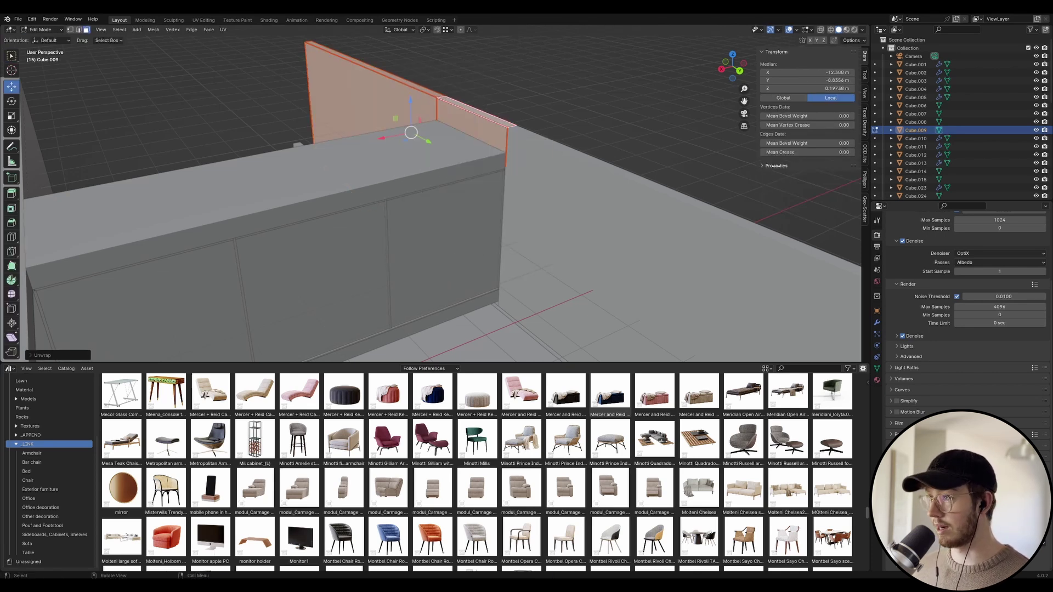
Set the texel density of the unwrapped wall faces to 20.48 px/cm and save the file.
{"action": "left_click", "coordinate": [865, 114]}
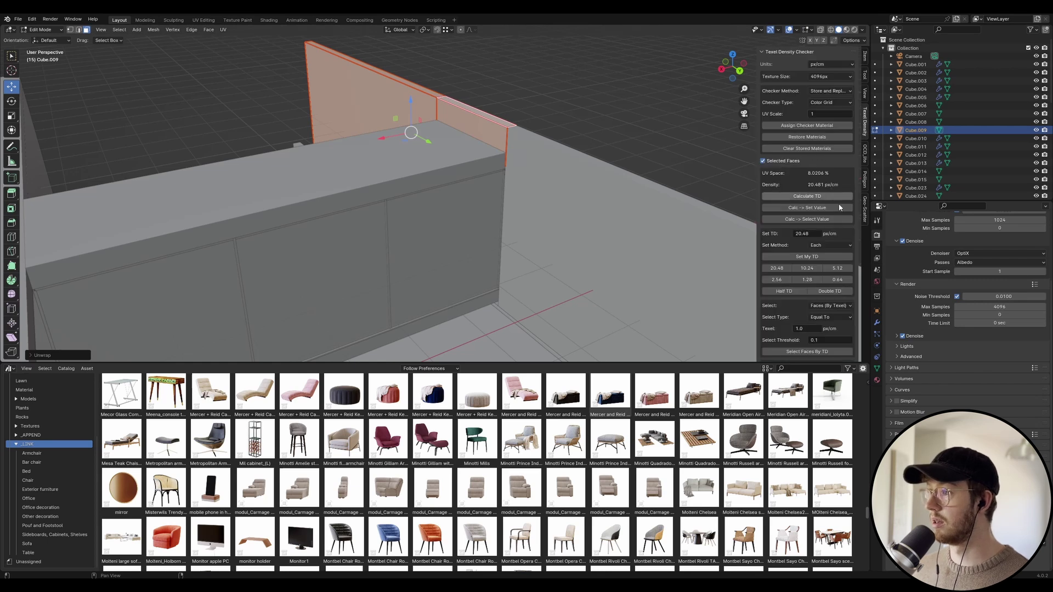
{"action": "left_click", "coordinate": [784, 270]}
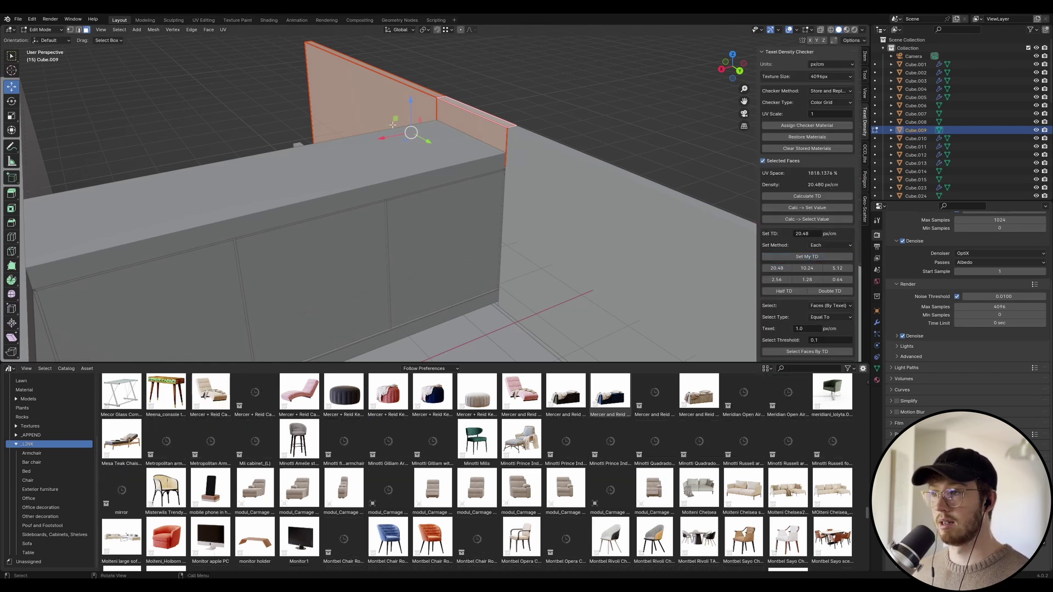
{"action": "key", "text": "Tab"}
{"action": "key", "text": "ctrl+s"}
Open the long wall's mesh for editing and clear its face selection.
{"action": "middle_click_drag", "start_coordinate": [516, 173], "coordinate": [436, 162]}
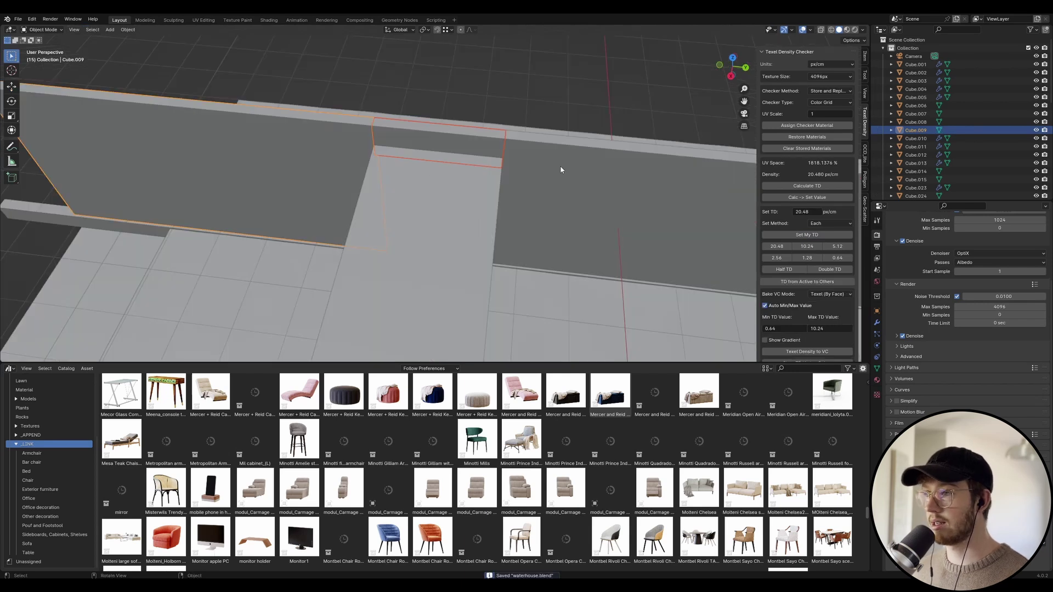
{"action": "left_click", "coordinate": [564, 167]}
{"action": "middle_click_drag", "start_coordinate": [564, 167], "coordinate": [661, 196]}
{"action": "key", "text": "Tab"}
{"action": "right_click", "coordinate": [661, 196]}
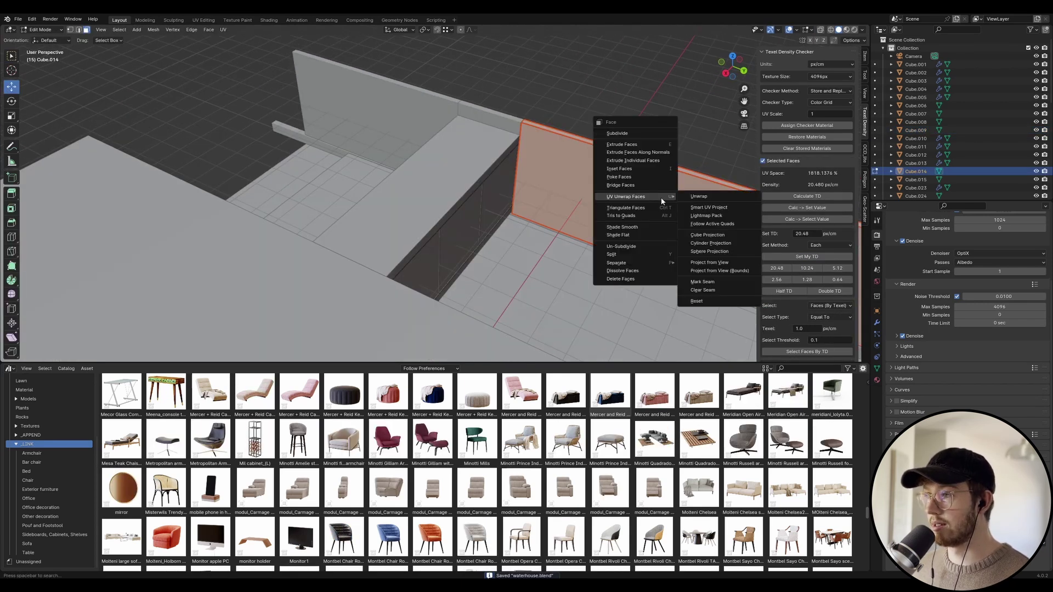
{"action": "left_click", "coordinate": [607, 133]}
{"action": "middle_click_drag", "start_coordinate": [681, 184], "coordinate": [356, 118], "text": "shift"}
{"action": "middle_click_drag", "start_coordinate": [630, 230], "coordinate": [582, 218]}
{"action": "left_click", "coordinate": [698, 249], "text": "shift"}
{"action": "key", "text": "alt+a"}
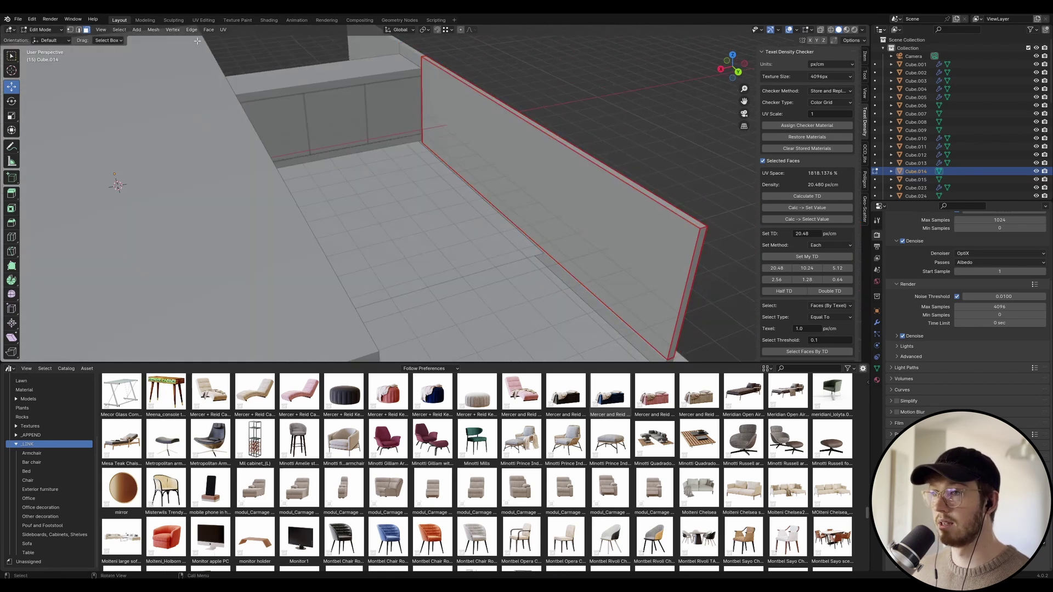
Subdivide the long wall's large inner face with 100 cuts.
{"action": "left_click", "coordinate": [505, 123]}
{"action": "right_click", "coordinate": [506, 124]}
{"action": "left_click", "coordinate": [507, 127]}
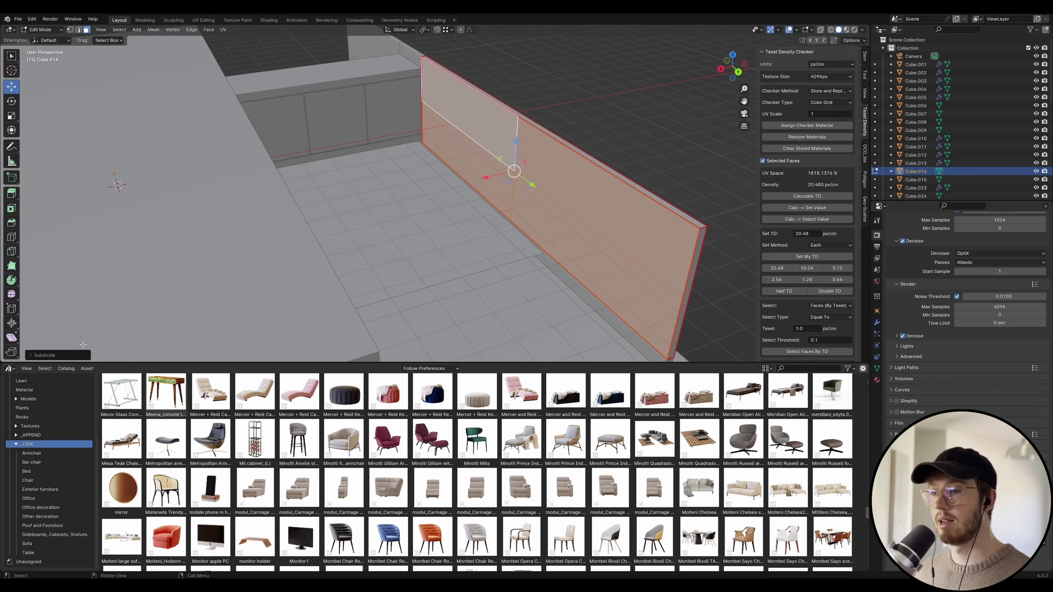
{"action": "left_click", "coordinate": [33, 356]}
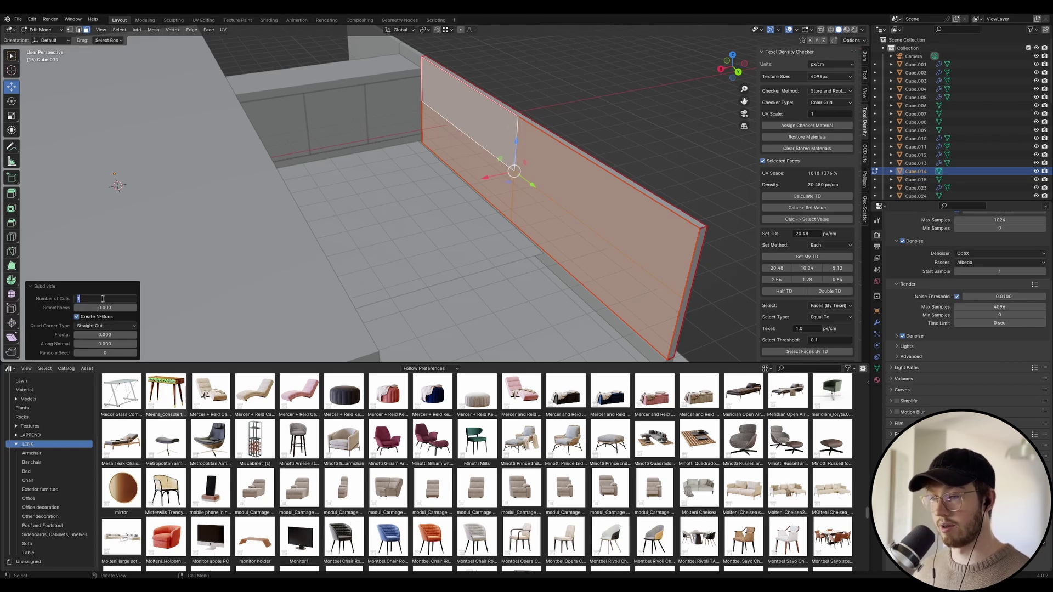
{"action": "type", "text": "100"}
{"action": "key", "text": "Return"}
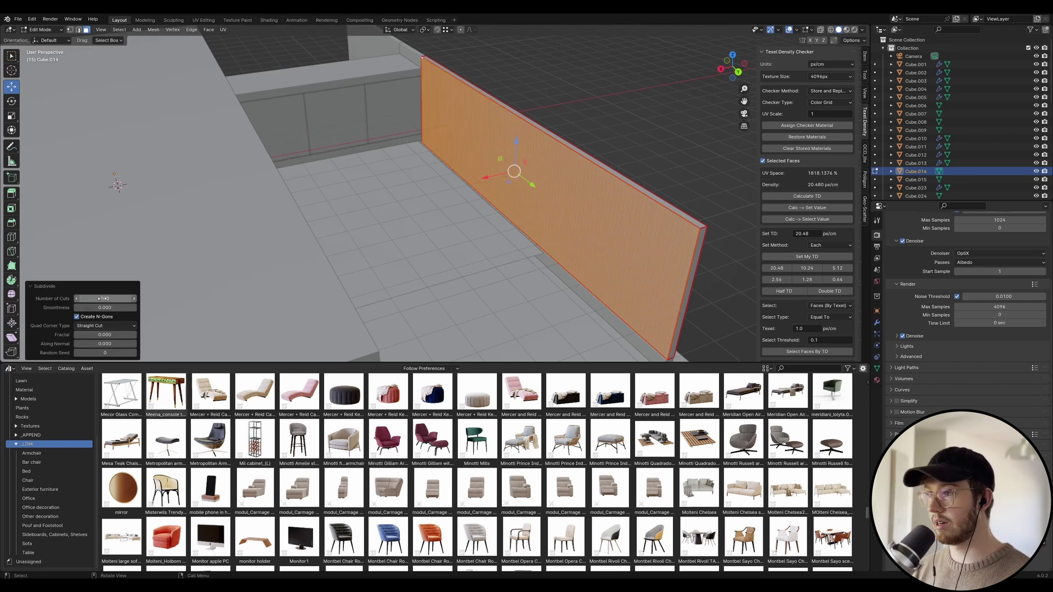
{"action": "left_click", "coordinate": [600, 77]}
{"action": "left_click", "coordinate": [551, 175], "text": "alt"}
{"action": "key", "text": "ctrl+z"}
{"action": "key", "text": "ctrl+z"}
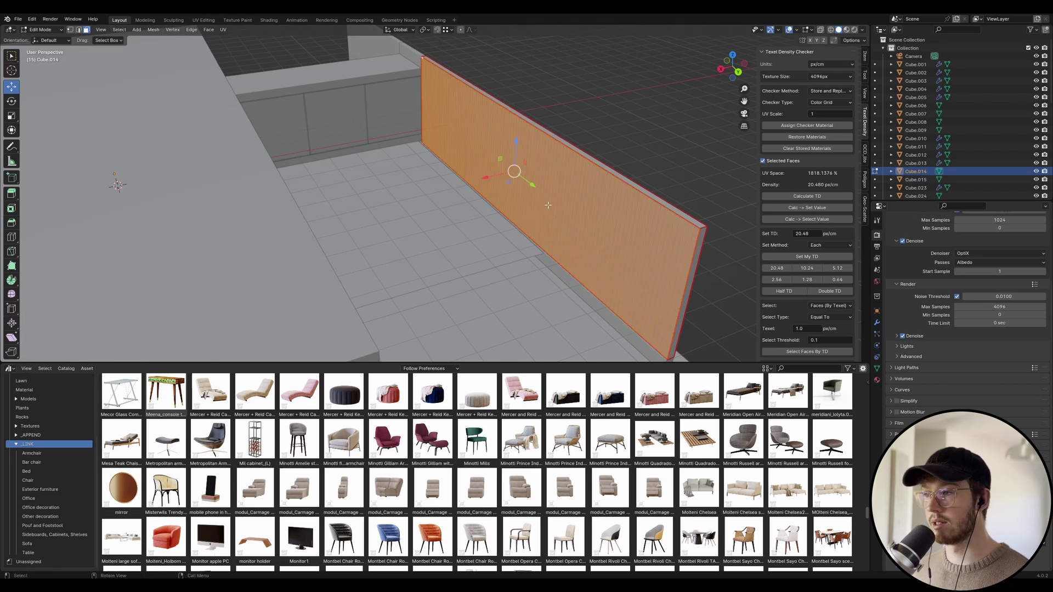
Subdivide the long wall's selected inner faces again with 2 cuts and save the file.
{"action": "right_click", "coordinate": [551, 205]}
{"action": "left_click", "coordinate": [549, 206]}
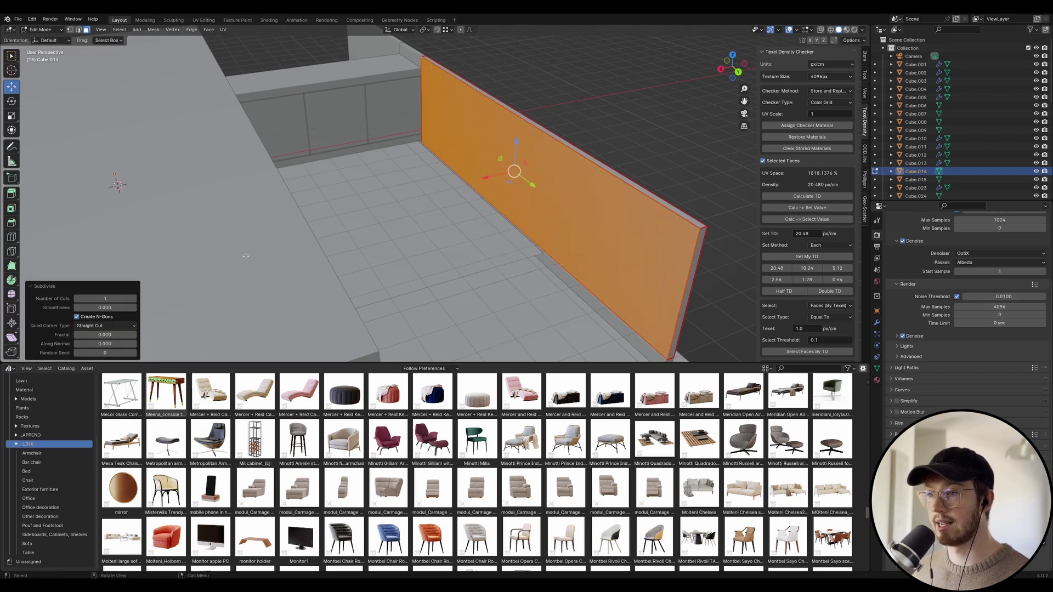
{"action": "left_click", "coordinate": [128, 299]}
{"action": "type", "text": "2"}
{"action": "key", "text": "Return"}
{"action": "key", "text": "ctrl+s"}
Return to Object Mode and switch the viewport to rendered shading to inspect the long wall's brick surface.
{"action": "scroll", "coordinate": [549, 139], "scroll_direction": "up", "scroll_amount": 3}
{"action": "mouse_move", "coordinate": [549, 139]}
{"action": "middle_mouse_down"}
{"action": "mouse_move", "coordinate": [578, 146]}
{"action": "mouse_move", "coordinate": [549, 132]}
{"action": "middle_mouse_up"}
{"action": "scroll", "coordinate": [554, 150], "scroll_direction": "up", "scroll_amount": 4}
{"action": "scroll", "coordinate": [530, 159], "scroll_direction": "down", "scroll_amount": 3}
{"action": "key", "text": "Tab"}
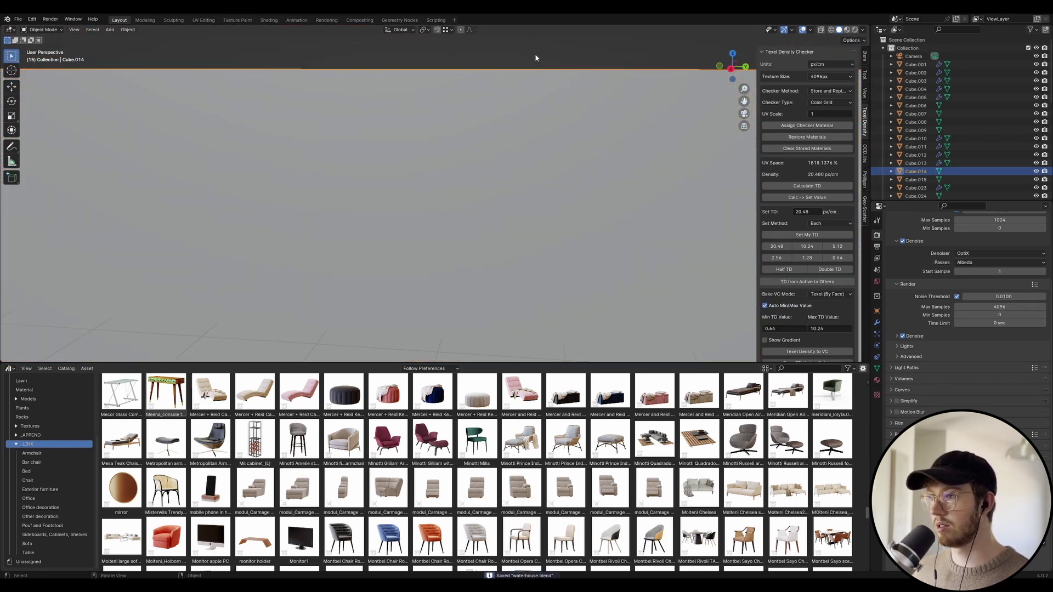
{"action": "middle_click_drag", "start_coordinate": [536, 56], "coordinate": [512, 118]}
{"action": "left_click", "coordinate": [572, 124]}
{"action": "left_click", "coordinate": [855, 33]}
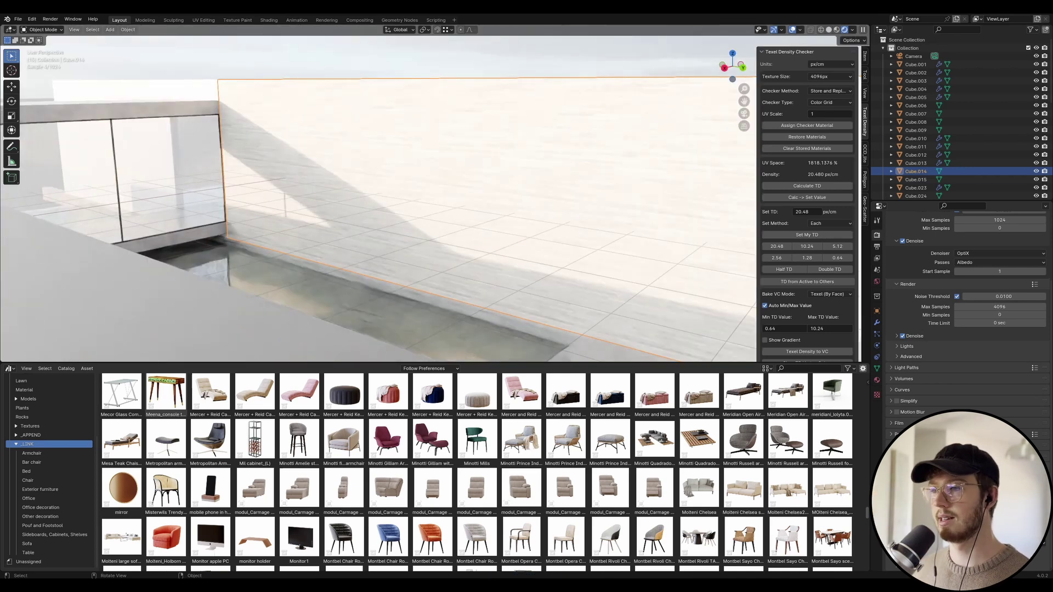
{"action": "scroll", "coordinate": [400, 180], "scroll_direction": "up", "scroll_amount": 5}
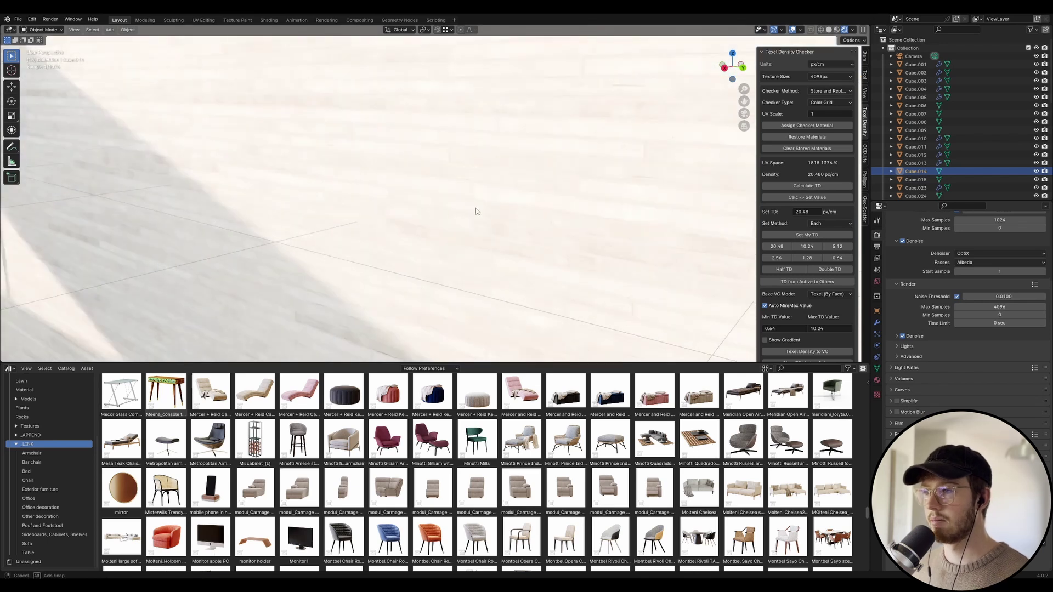
{"action": "middle_click_drag", "start_coordinate": [464, 212], "coordinate": [548, 240]}
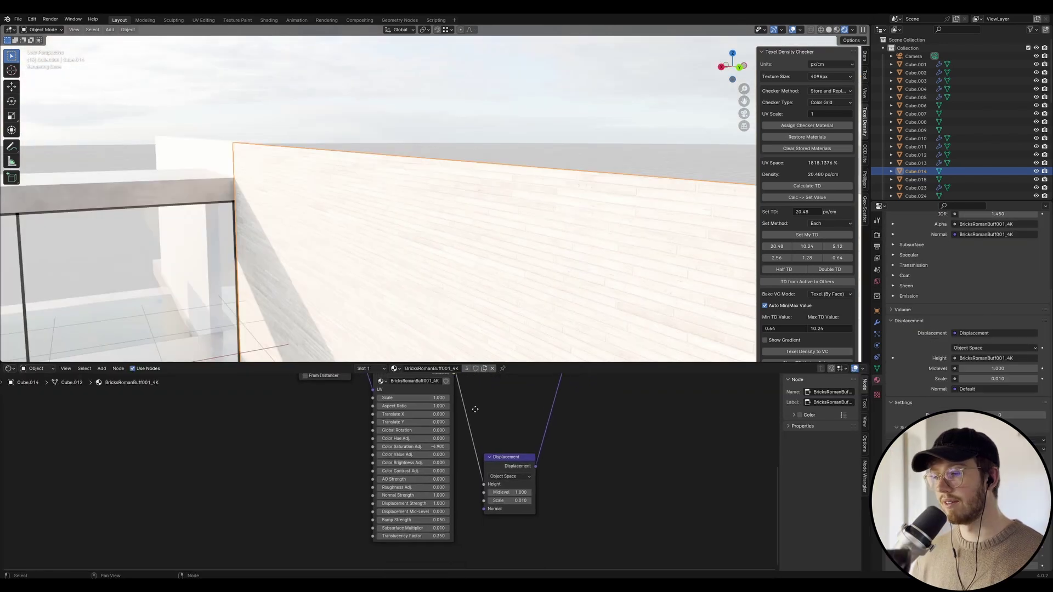
Reposition the Displacement node below the Principled BSDF in the long wall's brick material.
{"action": "middle_click_drag", "start_coordinate": [475, 410], "coordinate": [482, 427]}
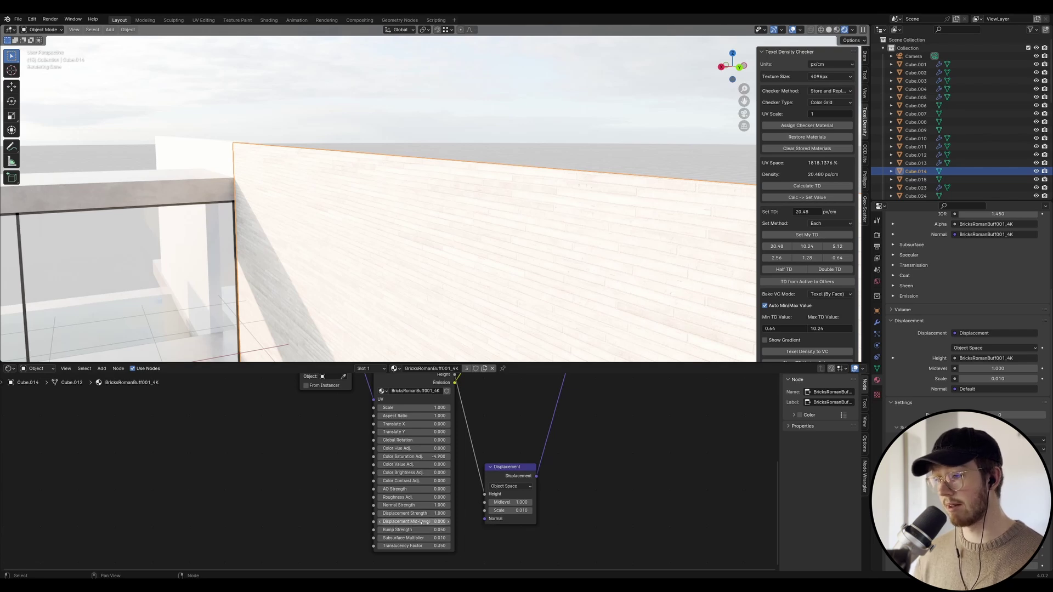
{"action": "left_click", "coordinate": [514, 468]}
{"action": "scroll", "coordinate": [515, 492], "scroll_direction": "down", "scroll_amount": 2}
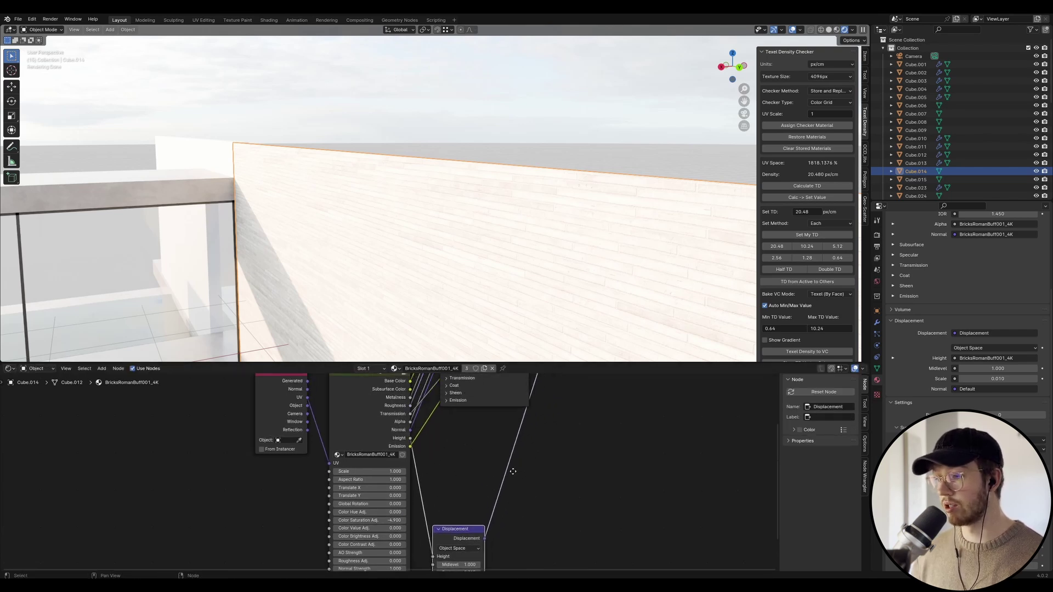
{"action": "left_click_drag", "start_coordinate": [480, 513], "coordinate": [526, 467]}
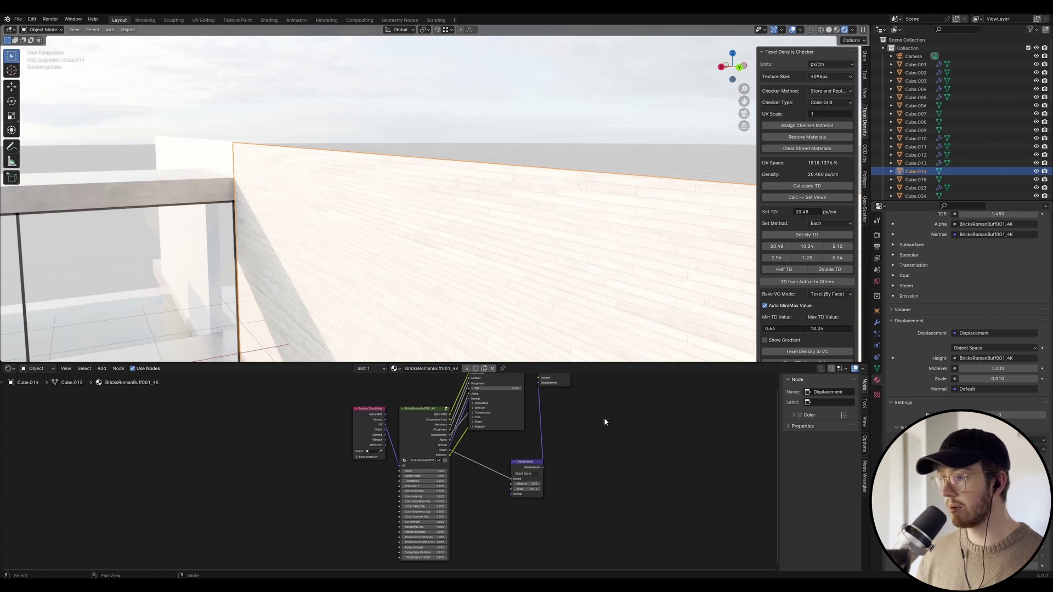
{"action": "middle_click_drag", "start_coordinate": [602, 423], "coordinate": [577, 450]}
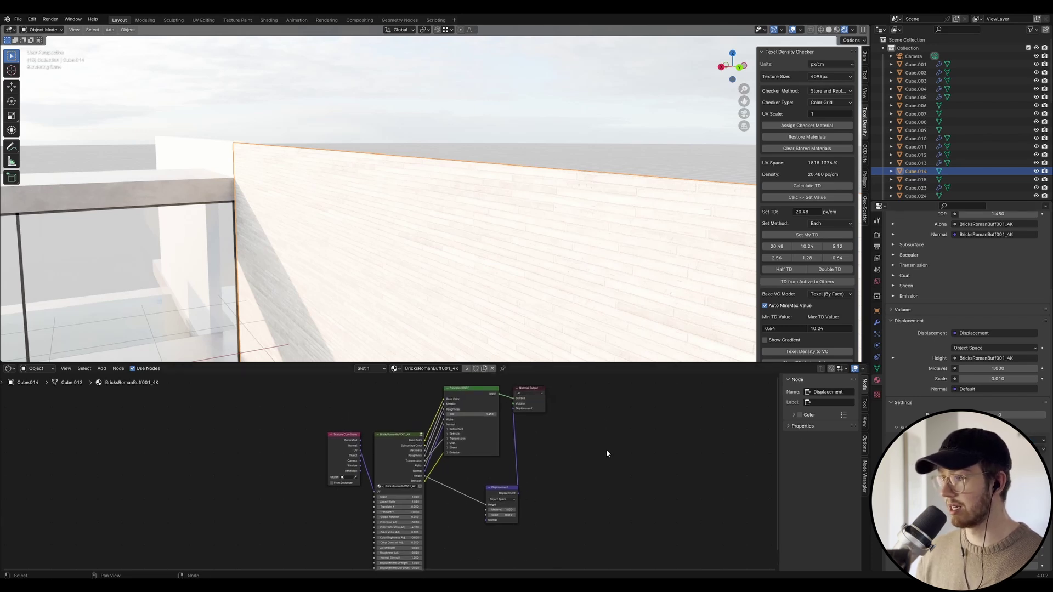
{"action": "mouse_move", "coordinate": [500, 487]}
{"action": "left_mouse_down"}
{"action": "mouse_move", "coordinate": [474, 466]}
{"action": "mouse_move", "coordinate": [487, 465]}
{"action": "mouse_move", "coordinate": [491, 479]}
{"action": "mouse_move", "coordinate": [539, 478]}
{"action": "mouse_move", "coordinate": [506, 478]}
{"action": "left_mouse_up"}
{"action": "scroll", "coordinate": [481, 484], "scroll_direction": "up", "scroll_amount": 8}
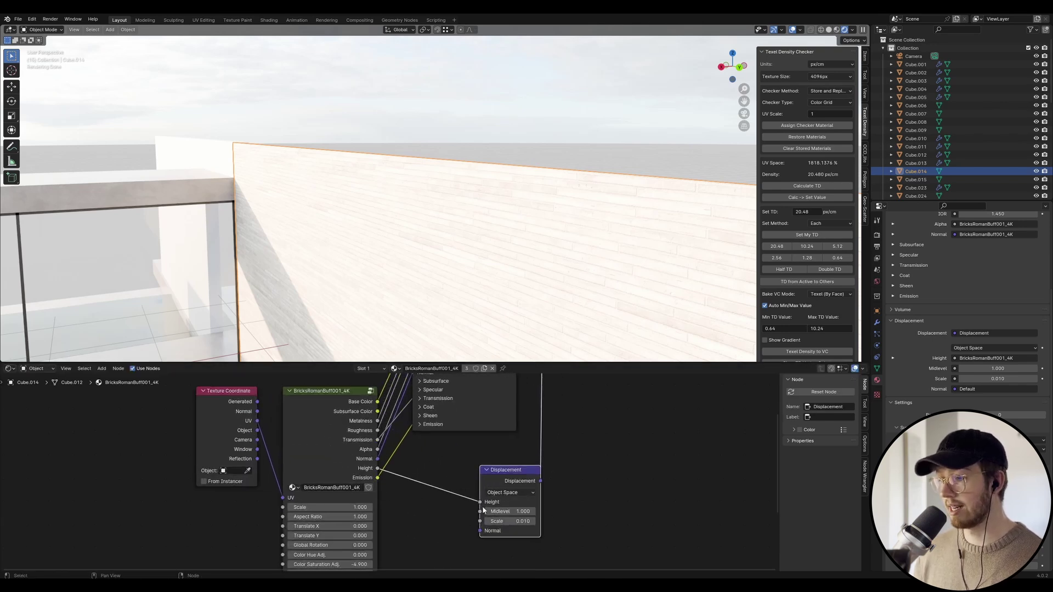
{"action": "scroll", "coordinate": [482, 525], "scroll_direction": "down", "scroll_amount": 2}
{"action": "left_click_drag", "start_coordinate": [511, 495], "coordinate": [493, 487]}
{"action": "middle_click_drag", "start_coordinate": [532, 389], "coordinate": [533, 414]}
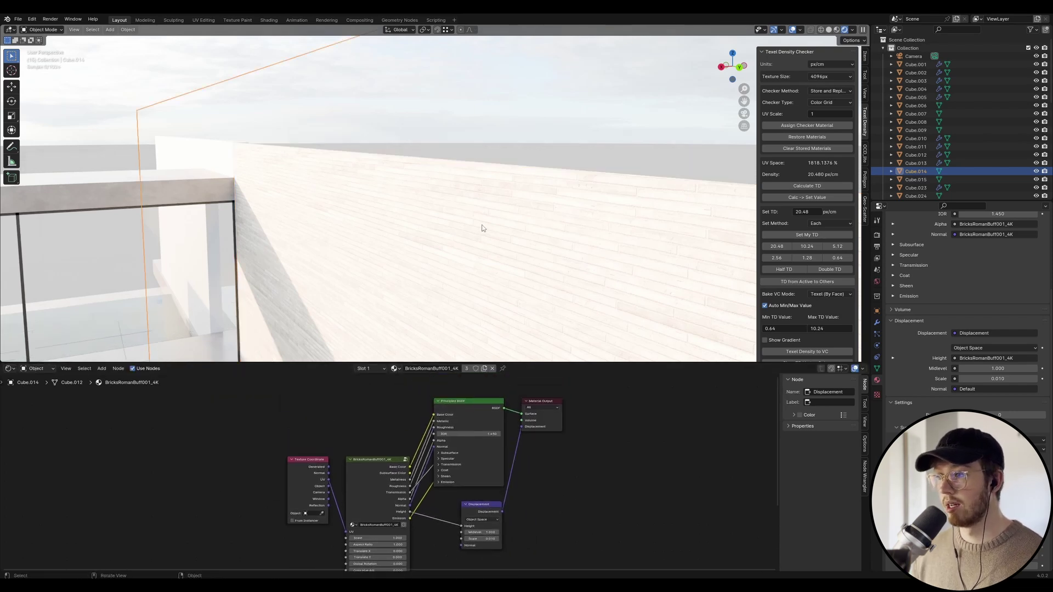
Set the Displacement Strength of the BricksRomanBuff001_4K node group to 5.
{"action": "scroll", "coordinate": [487, 216], "scroll_direction": "up", "scroll_amount": 4}
{"action": "middle_click_drag", "start_coordinate": [485, 228], "coordinate": [441, 197]}
{"action": "middle_click_drag", "start_coordinate": [390, 509], "coordinate": [419, 393]}
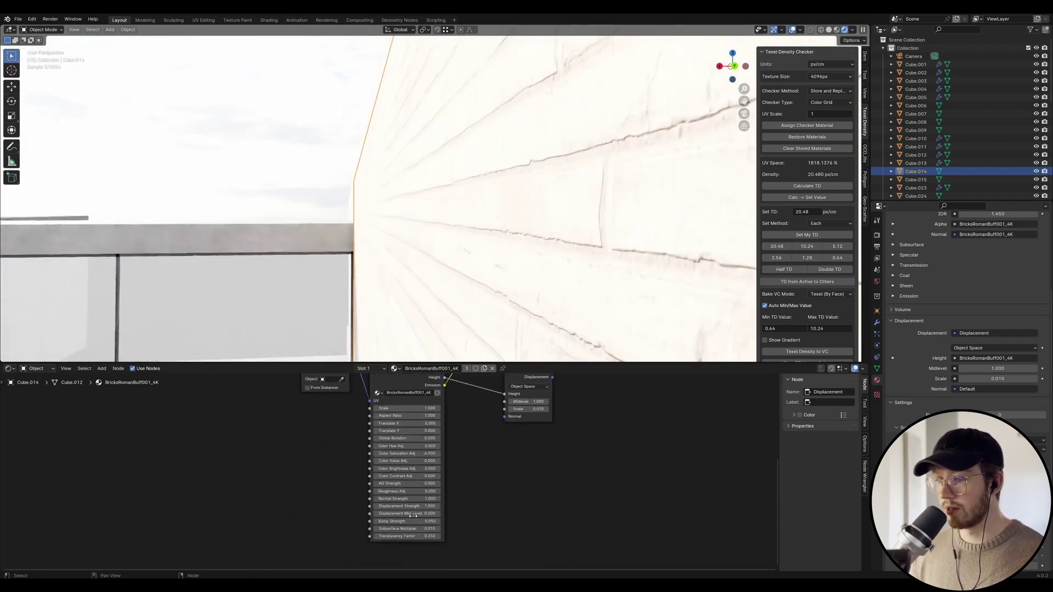
{"action": "scroll", "coordinate": [422, 499], "scroll_direction": "up", "scroll_amount": 3}
{"action": "left_click", "coordinate": [418, 498]}
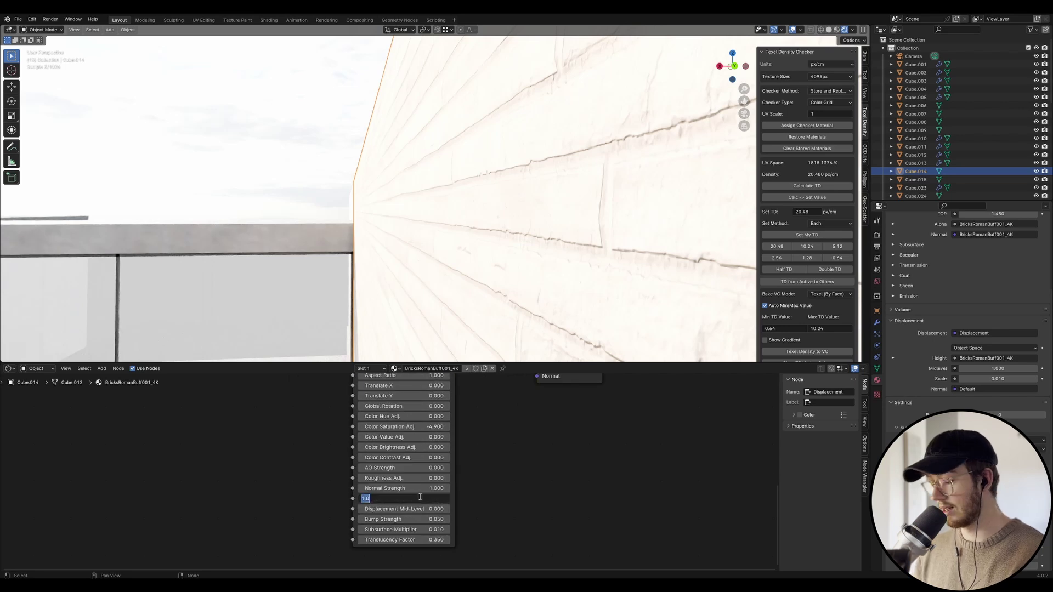
{"action": "type", "text": "5"}
{"action": "key", "text": "Return"}
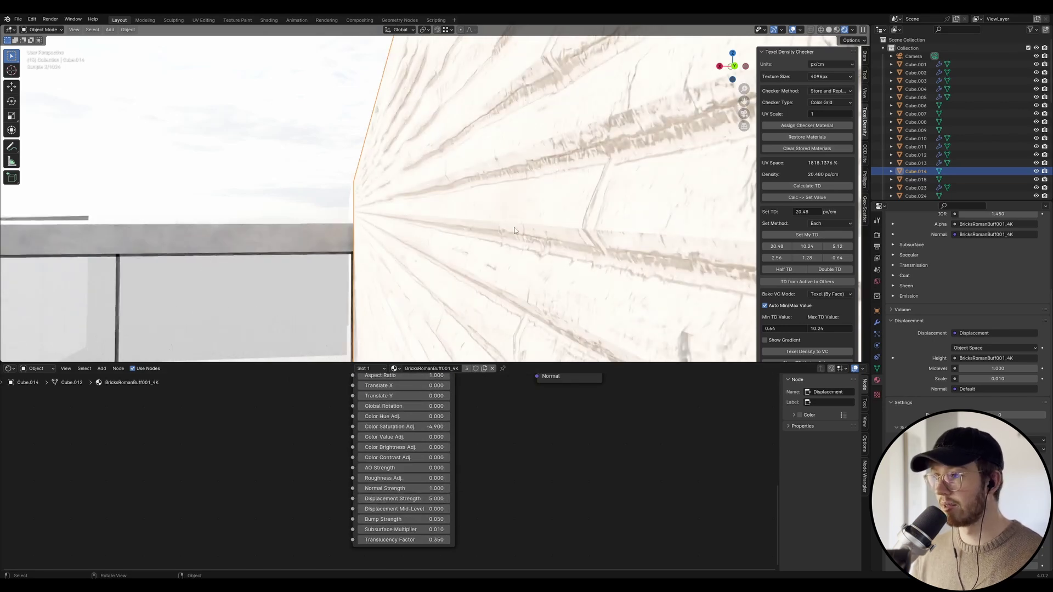
Set the Displacement node's Scale to 0.001 and check the effect at the long wall's end.
{"action": "middle_click_drag", "start_coordinate": [510, 231], "coordinate": [638, 221]}
{"action": "middle_click_drag", "start_coordinate": [477, 220], "coordinate": [571, 225]}
{"action": "middle_click_drag", "start_coordinate": [577, 434], "coordinate": [539, 542]}
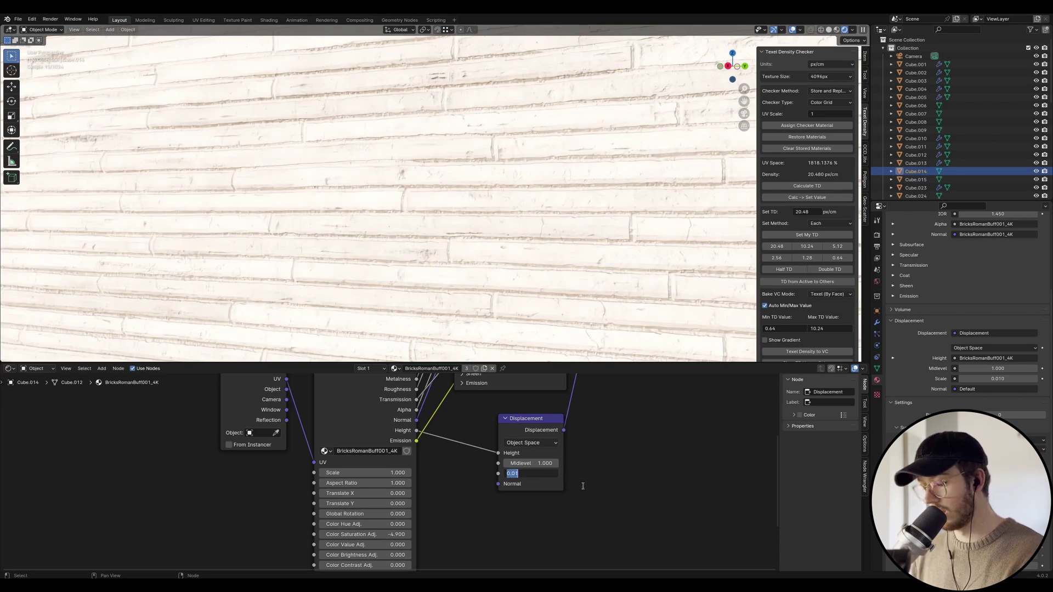
{"action": "key", "text": "Return"}
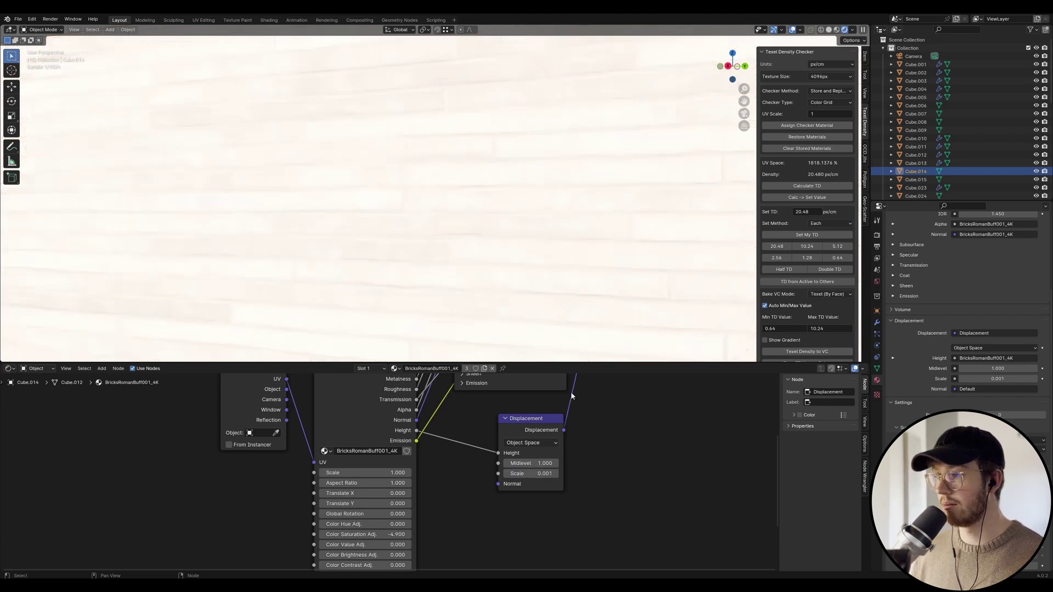
{"action": "middle_click_drag", "start_coordinate": [556, 243], "coordinate": [492, 250]}
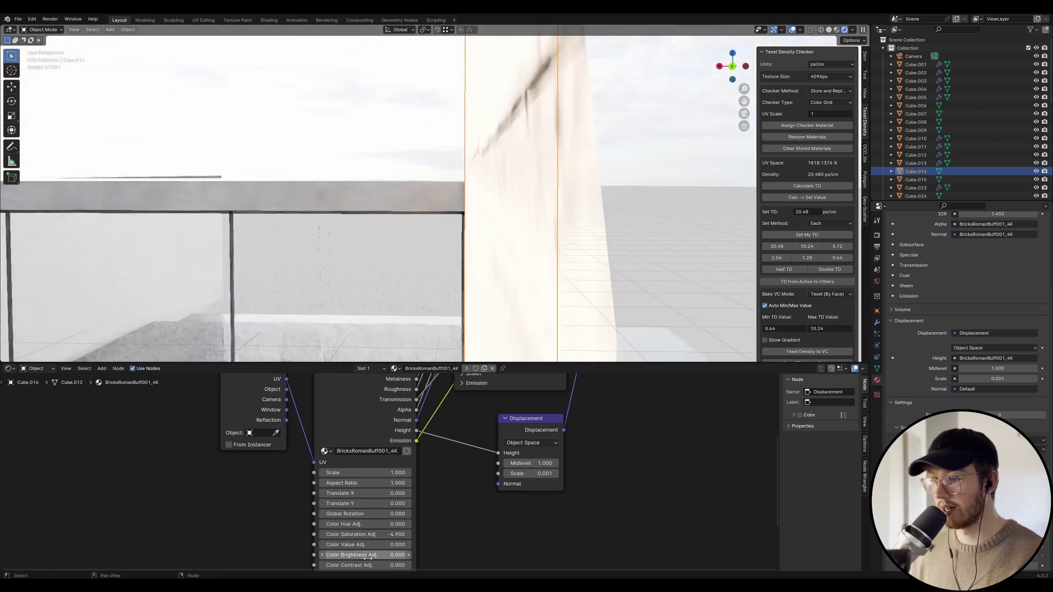
Set the Displacement Strength of the BricksRomanBuff001_4K node group to 10.
{"action": "scroll", "coordinate": [387, 555], "scroll_direction": "down", "scroll_amount": 3}
{"action": "middle_click_drag", "start_coordinate": [387, 555], "coordinate": [393, 468]}
{"action": "scroll", "coordinate": [388, 517], "scroll_direction": "up", "scroll_amount": 1}
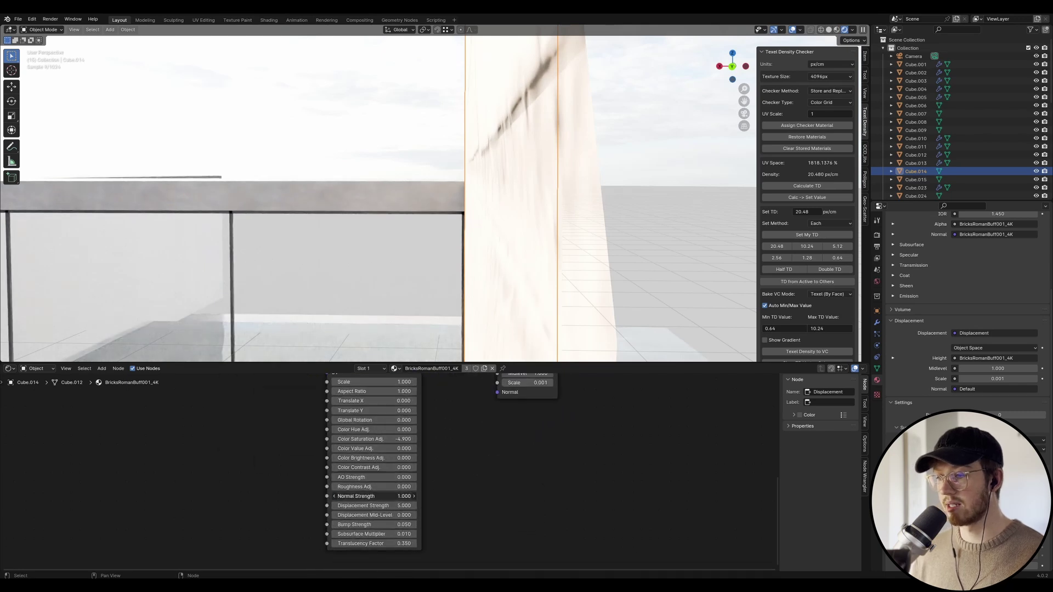
{"action": "left_click", "coordinate": [387, 510]}
{"action": "left_click", "coordinate": [395, 507]}
{"action": "type", "text": "10"}
{"action": "key", "text": "Return"}
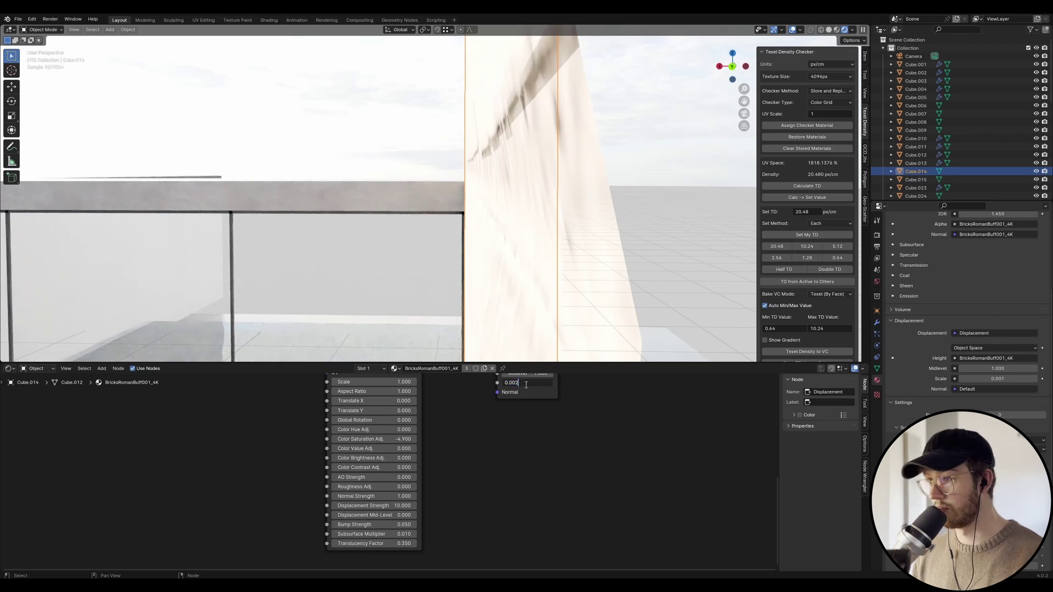
Set the Displacement node's Scale to 0.002, inspect the long wall's brick relief and save the file.
{"action": "key", "text": "Return"}
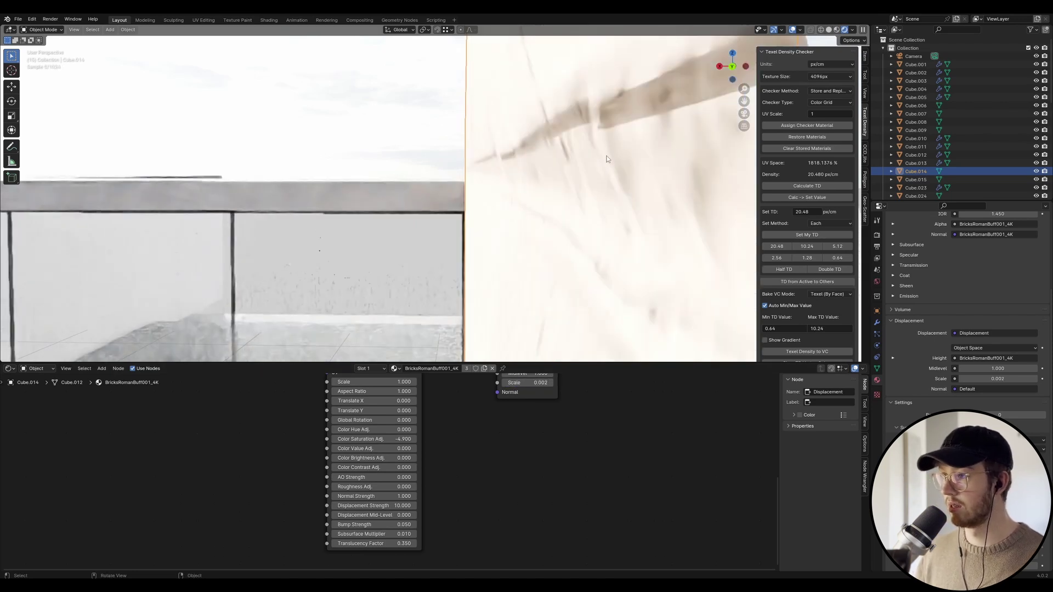
{"action": "scroll", "coordinate": [607, 159], "scroll_direction": "down", "scroll_amount": 6}
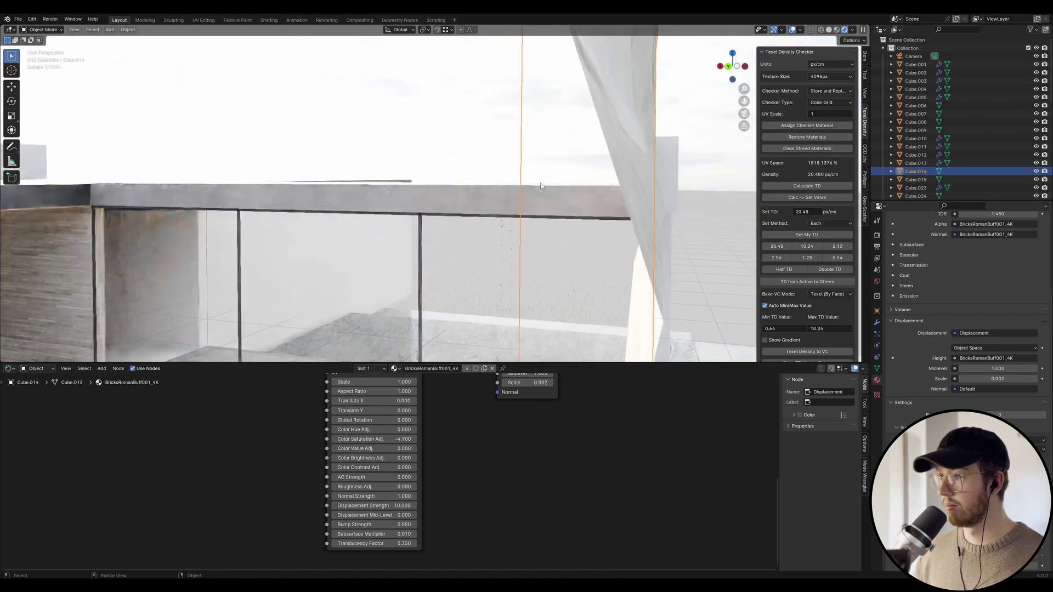
{"action": "scroll", "coordinate": [509, 187], "scroll_direction": "up", "scroll_amount": 5}
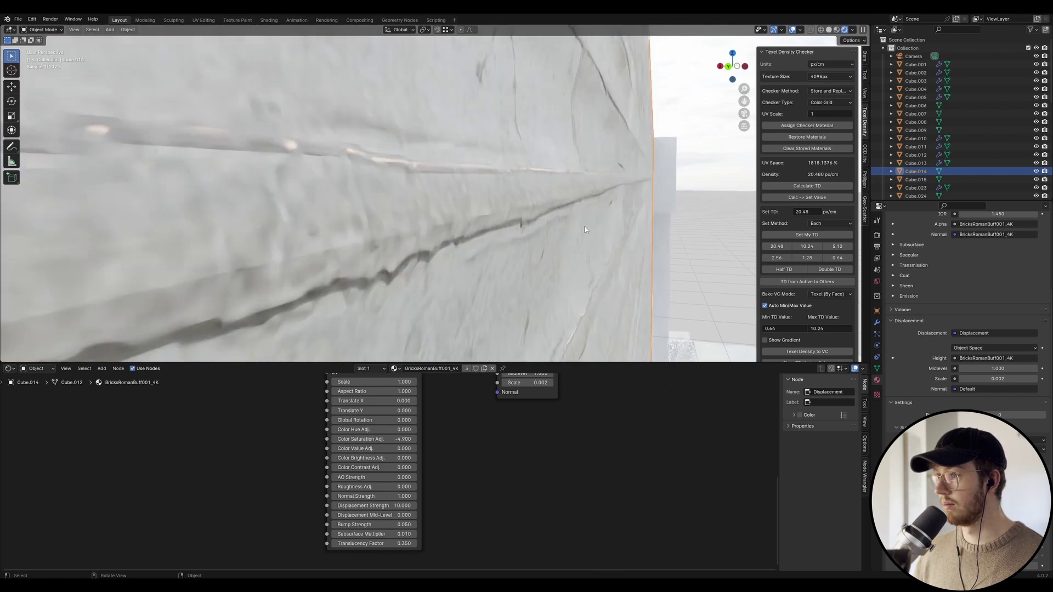
{"action": "mouse_move", "coordinate": [627, 232]}
{"action": "middle_mouse_down"}
{"action": "mouse_move", "coordinate": [499, 222]}
{"action": "mouse_move", "coordinate": [462, 200]}
{"action": "mouse_move", "coordinate": [713, 225]}
{"action": "mouse_move", "coordinate": [628, 219]}
{"action": "middle_mouse_up"}
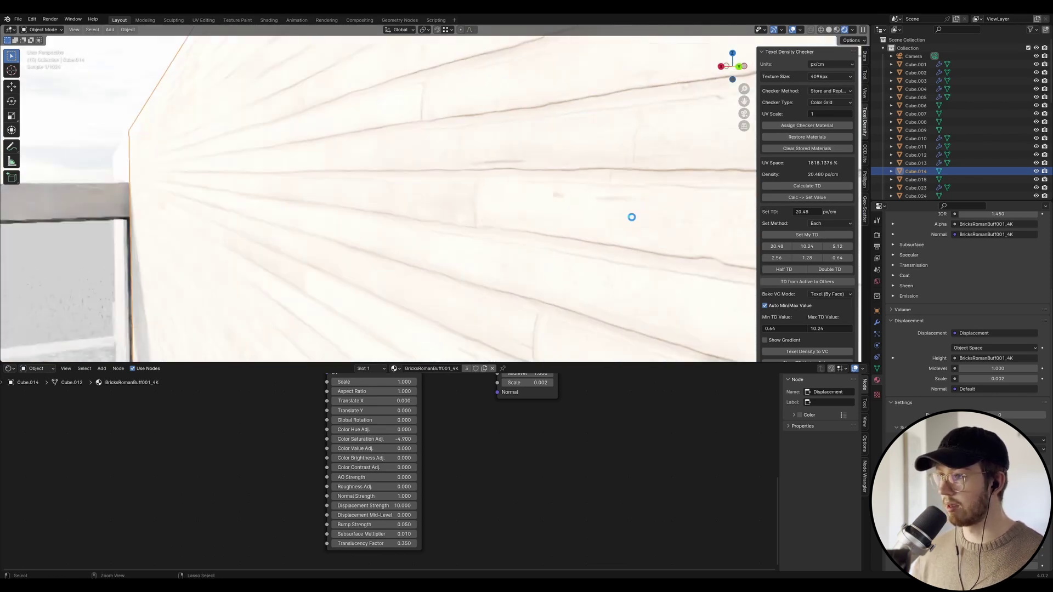
{"action": "key", "text": "ctrl+s"}
{"action": "scroll", "coordinate": [471, 204], "scroll_direction": "down", "scroll_amount": 4}
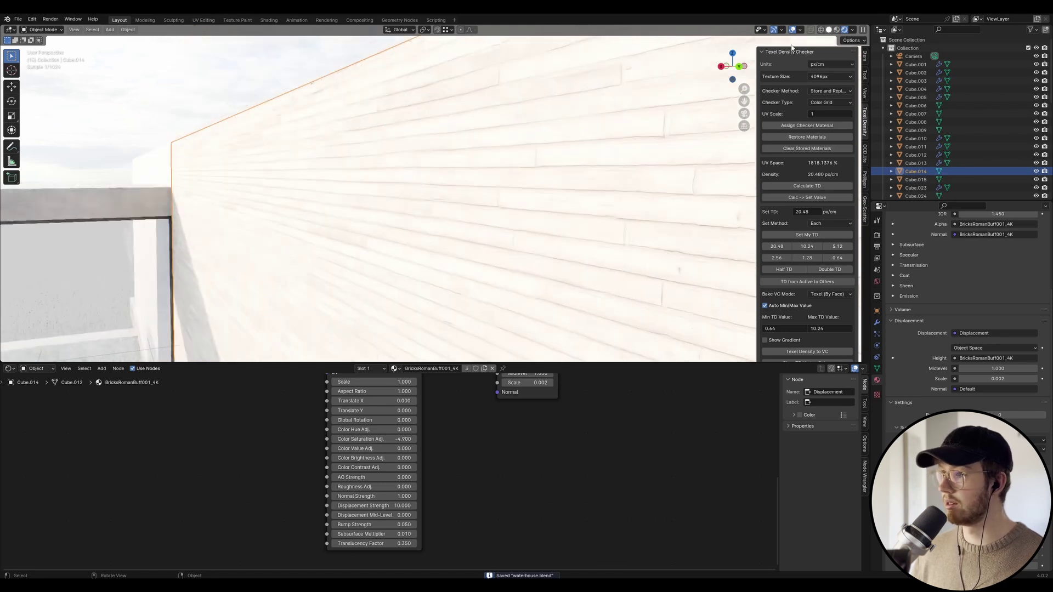
Subdivide all faces of the long wall with one cut in solid shading and save the file.
{"action": "left_click", "coordinate": [828, 30]}
{"action": "key", "text": "Tab"}
{"action": "key", "text": "a"}
{"action": "right_click", "coordinate": [545, 200]}
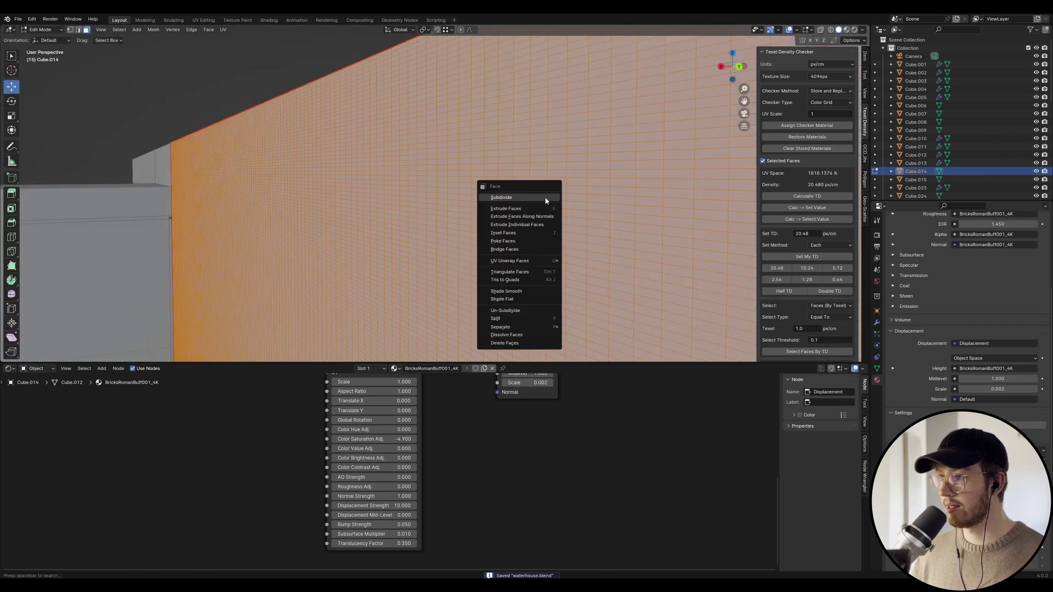
{"action": "left_click", "coordinate": [545, 198]}
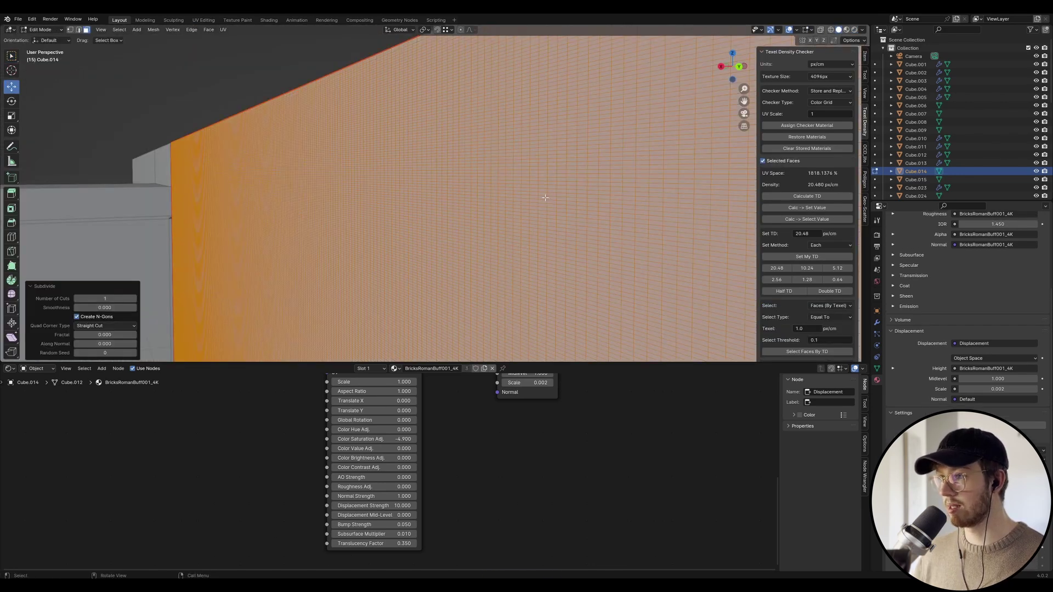
{"action": "key", "text": "Tab"}
{"action": "key", "text": "ctrl+s"}
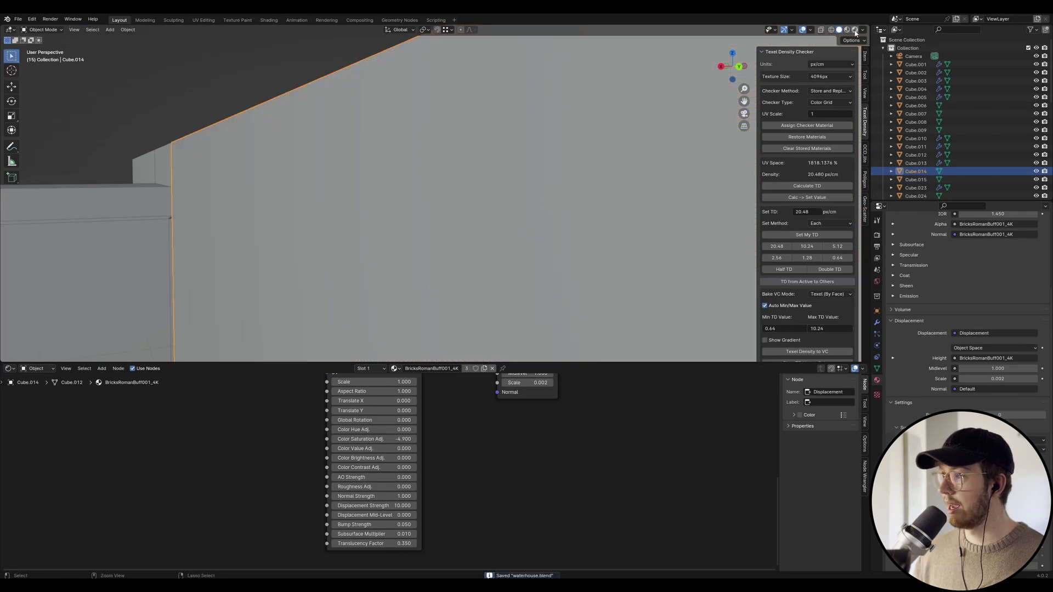
Switch to rendered shading and examine the long wall's displaced bricks up close and along its end.
{"action": "left_click", "coordinate": [855, 29]}
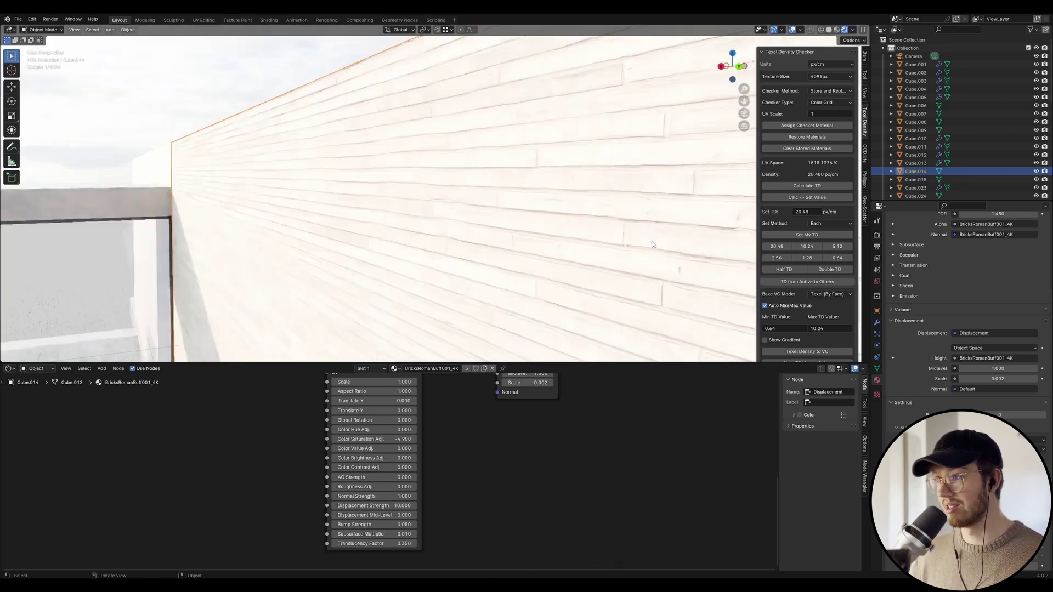
{"action": "scroll", "coordinate": [653, 243], "scroll_direction": "up", "scroll_amount": 5}
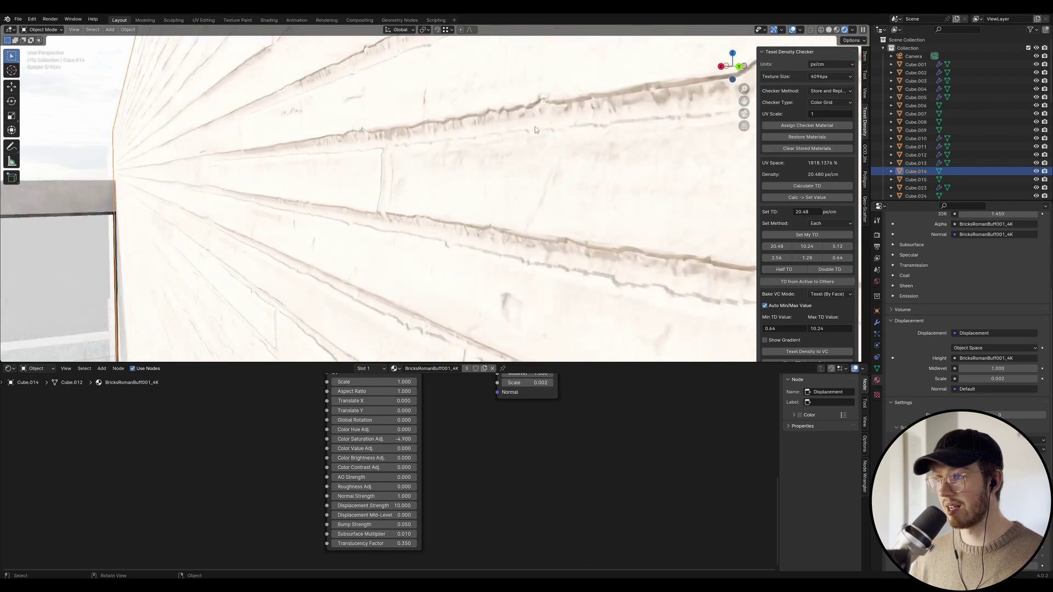
{"action": "middle_click_drag", "start_coordinate": [563, 141], "coordinate": [529, 110]}
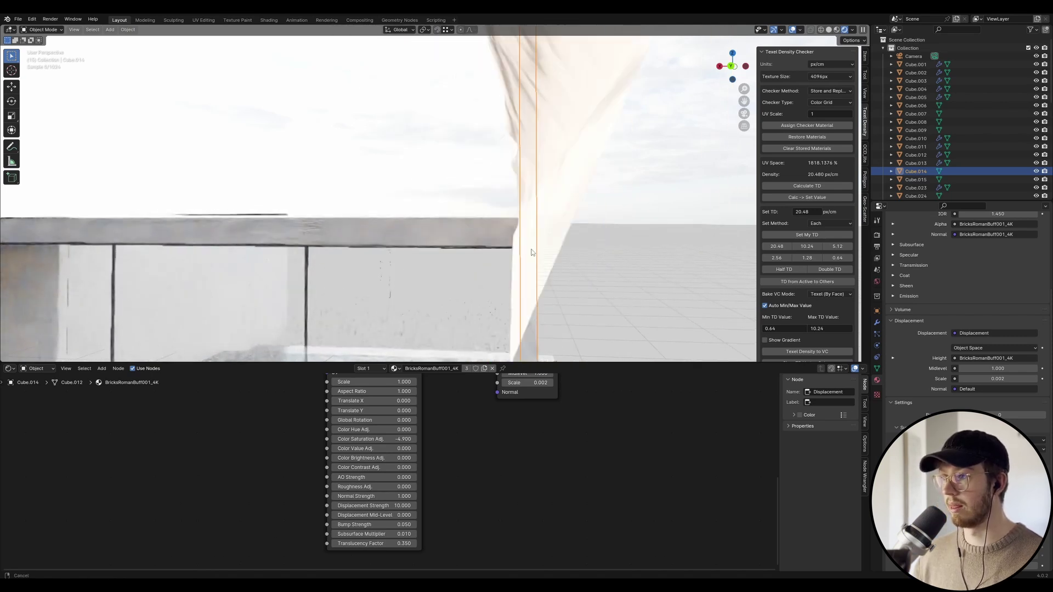
{"action": "middle_click_drag", "start_coordinate": [526, 241], "coordinate": [551, 230]}
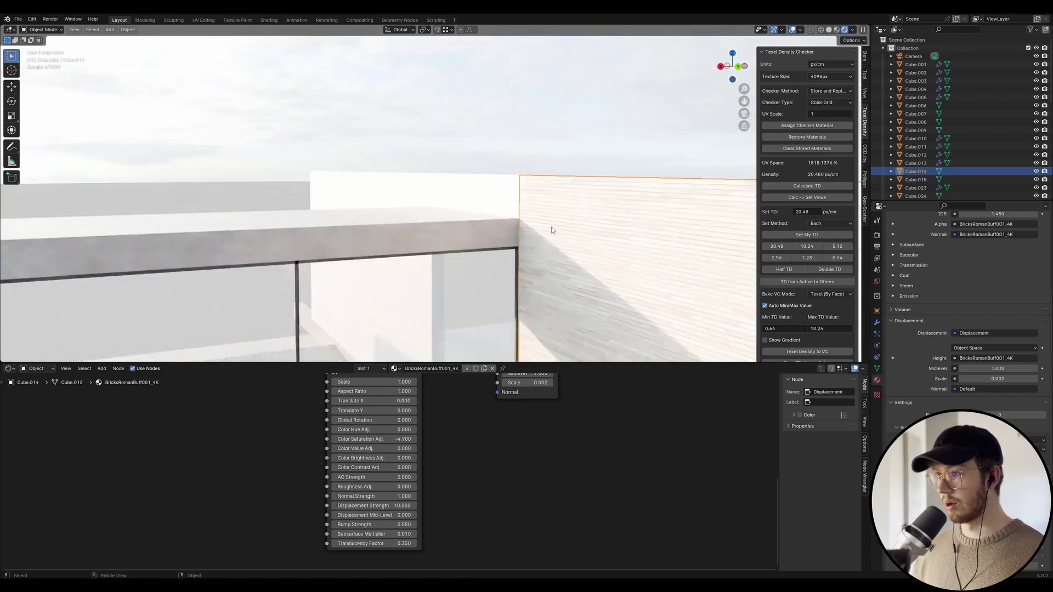
Return to the camera view, fit the frame to the viewport and save the file.
{"action": "key", "text": "KP_0"}
{"action": "key", "text": "Home"}
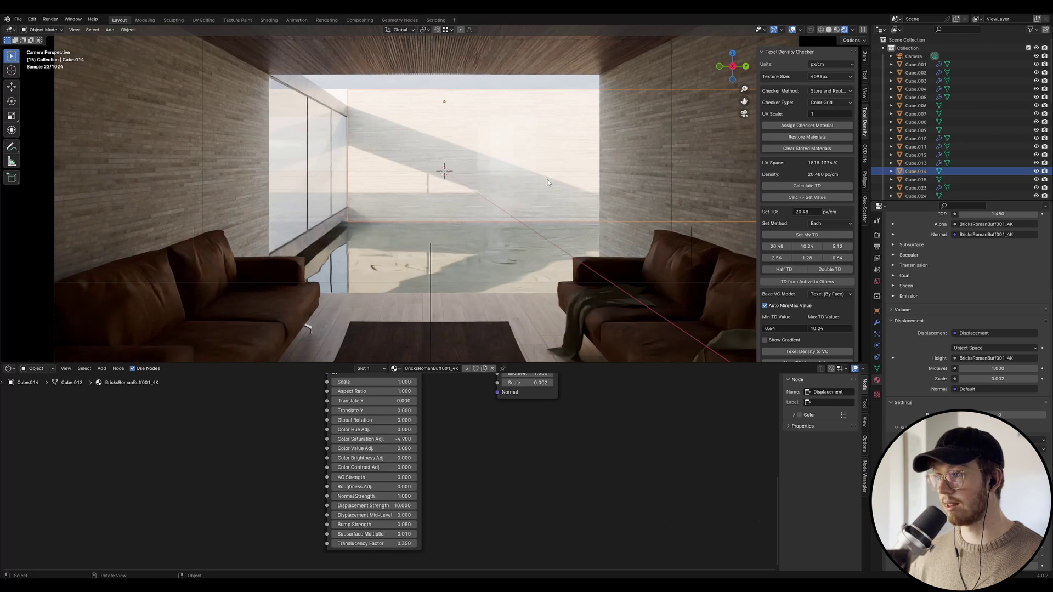
{"action": "key", "text": "ctrl+s"}
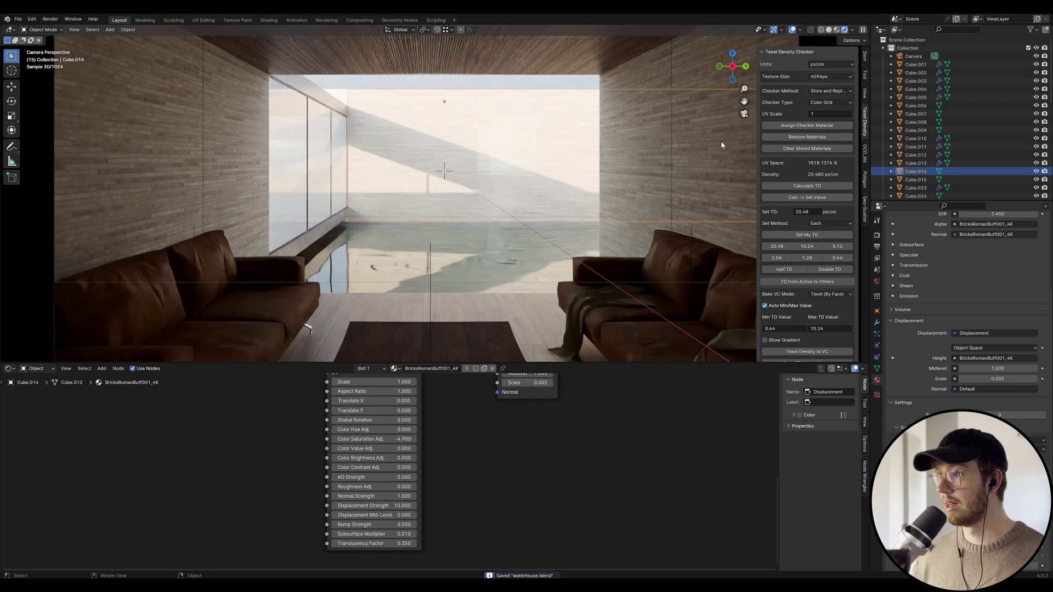
Select the two brick side walls of the room and isolate them in local view with solid shading.
{"action": "left_click", "coordinate": [220, 118]}
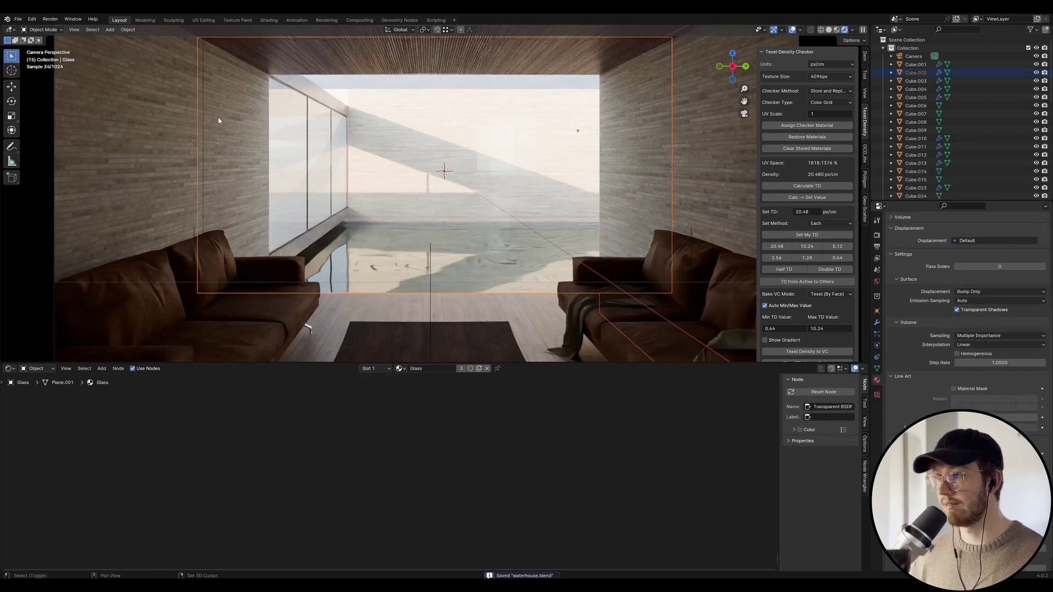
{"action": "left_click", "coordinate": [151, 131]}
{"action": "left_click", "coordinate": [713, 136], "text": "shift"}
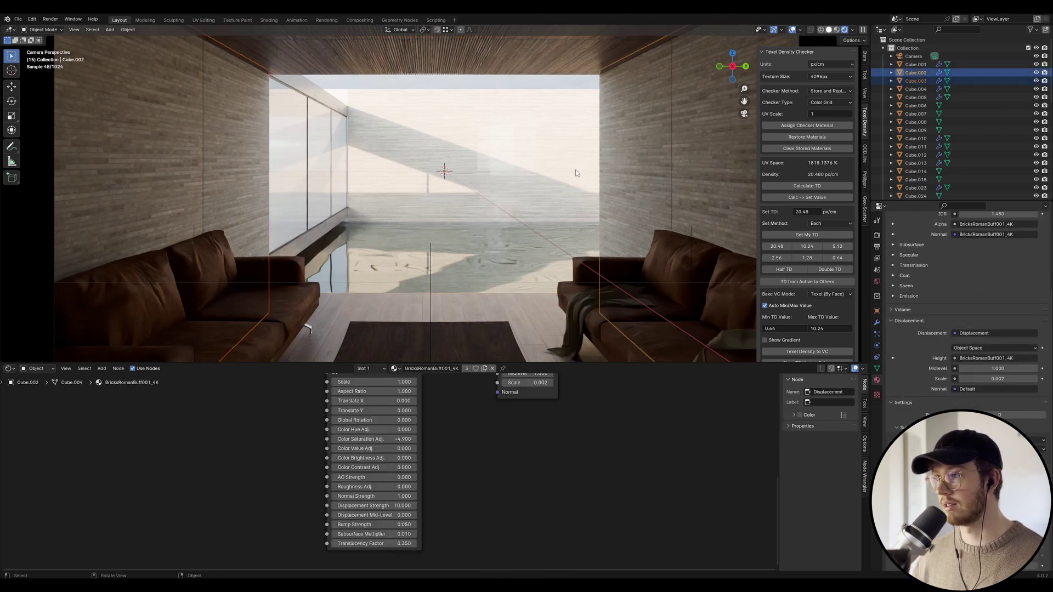
{"action": "key", "text": "z"}
{"action": "key", "text": "KP_Divide"}
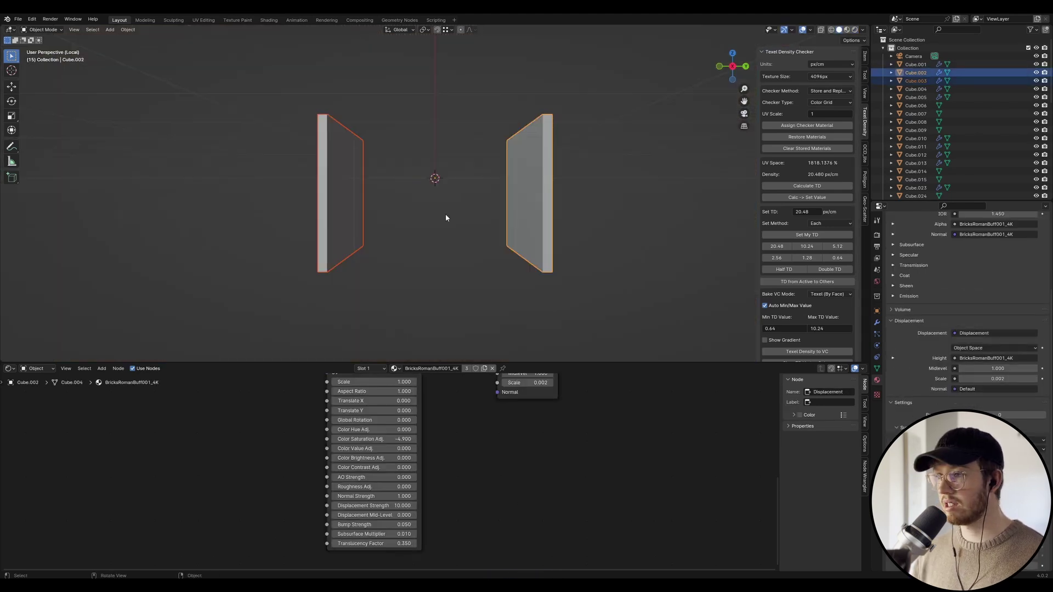
Enter Edit Mode for both side walls and select several adjoining faces of one wall.
{"action": "key", "text": "Tab"}
{"action": "middle_click_drag", "start_coordinate": [575, 190], "coordinate": [539, 213]}
{"action": "left_click", "coordinate": [508, 156]}
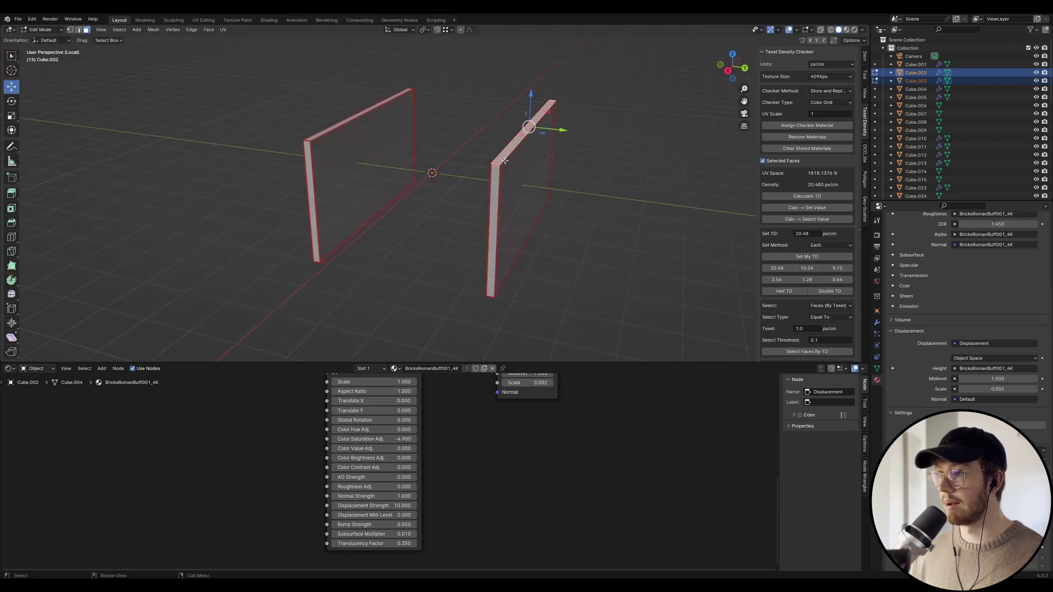
{"action": "left_click", "coordinate": [496, 174], "text": "shift"}
{"action": "left_click", "coordinate": [507, 176], "text": "shift"}
{"action": "middle_click_drag", "start_coordinate": [564, 165], "coordinate": [430, 181]}
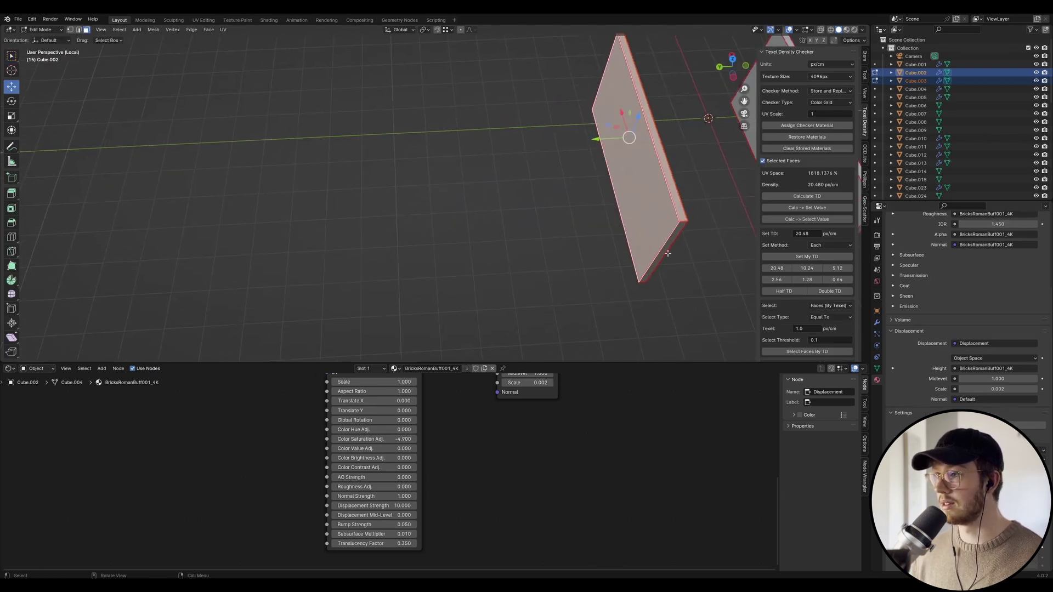
{"action": "middle_click_drag", "start_coordinate": [674, 239], "coordinate": [682, 208]}
{"action": "scroll", "coordinate": [627, 249], "scroll_direction": "down", "scroll_amount": 4}
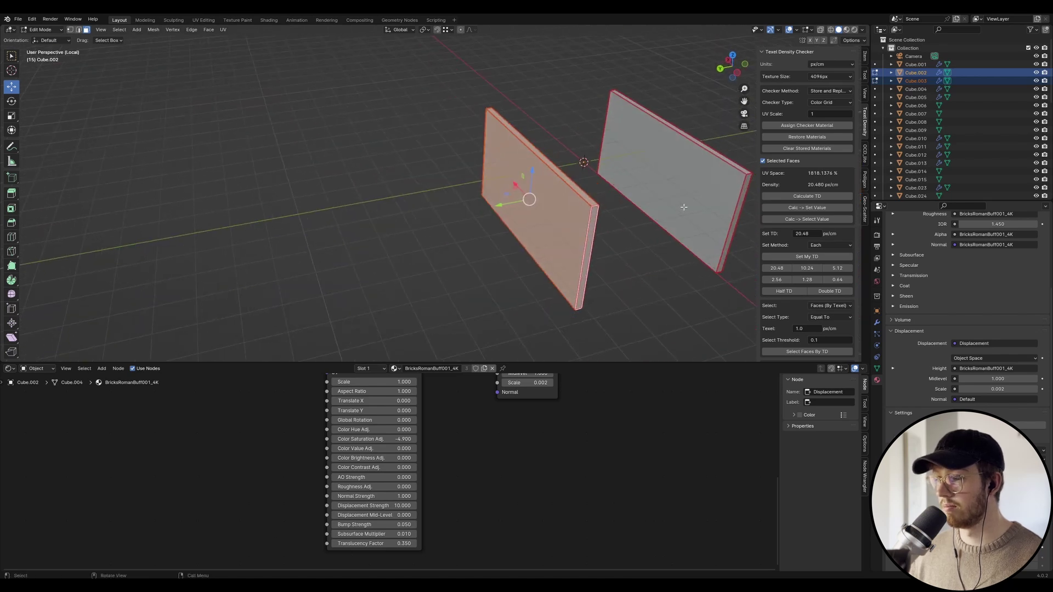
Subdivide the large inner faces of both side walls with 100 cuts.
{"action": "left_click", "coordinate": [684, 207]}
{"action": "middle_click_drag", "start_coordinate": [684, 207], "coordinate": [418, 221]}
{"action": "left_click", "coordinate": [543, 199], "text": "shift"}
{"action": "right_click", "coordinate": [543, 199]}
{"action": "left_click", "coordinate": [542, 198]}
{"action": "left_click", "coordinate": [123, 299]}
{"action": "type", "text": "100"}
{"action": "key", "text": "Return"}
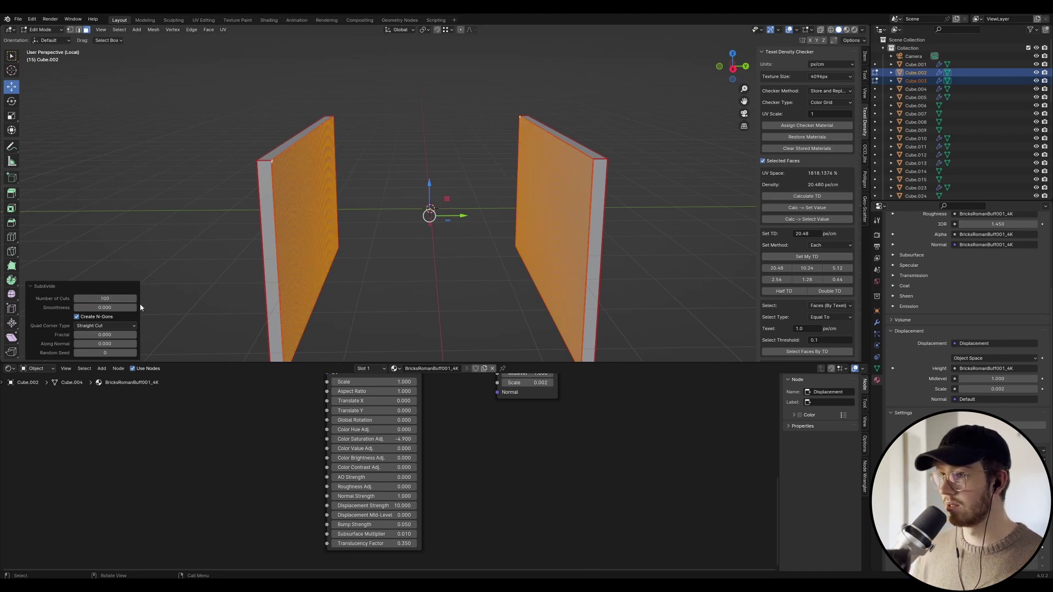
Examine the grid density on the side walls' subdivided inner faces and undo the last selection change.
{"action": "scroll", "coordinate": [264, 203], "scroll_direction": "up", "scroll_amount": 5}
{"action": "scroll", "coordinate": [383, 223], "scroll_direction": "up", "scroll_amount": 4}
{"action": "middle_click_drag", "start_coordinate": [383, 223], "coordinate": [338, 196]}
{"action": "scroll", "coordinate": [340, 210], "scroll_direction": "down", "scroll_amount": 4}
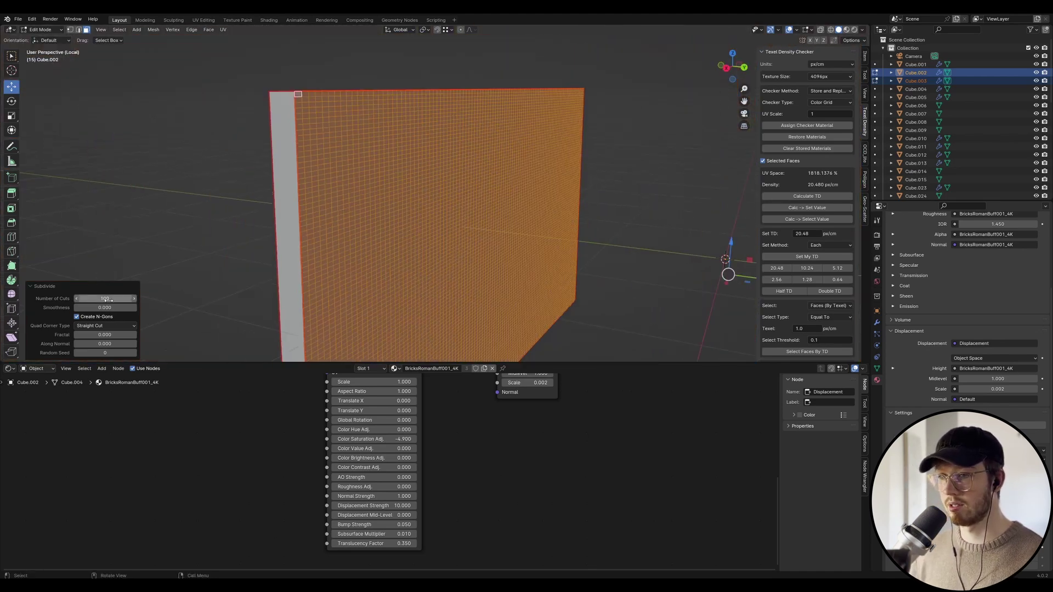
{"action": "left_click", "coordinate": [219, 282]}
{"action": "key", "text": "ctrl+z"}
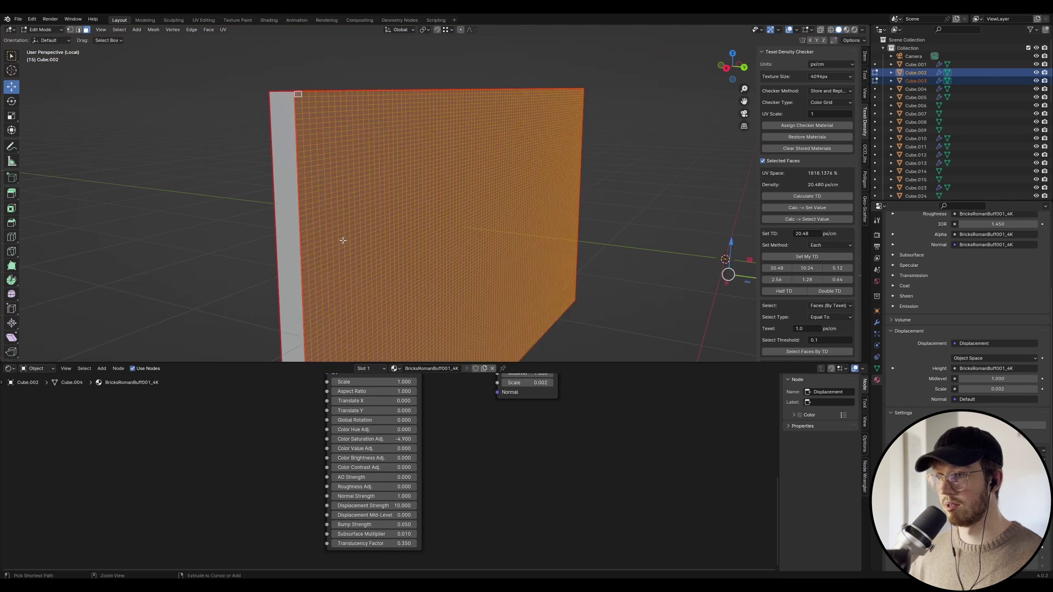
Subdivide the side walls' inner faces again with 2 cuts, return to Object Mode and save the file.
{"action": "scroll", "coordinate": [189, 279], "scroll_direction": "down", "scroll_amount": 5}
{"action": "scroll", "coordinate": [460, 243], "scroll_direction": "up", "scroll_amount": 3}
{"action": "mouse_move", "coordinate": [460, 243]}
{"action": "middle_mouse_down"}
{"action": "mouse_move", "coordinate": [494, 242]}
{"action": "mouse_move", "coordinate": [460, 227]}
{"action": "middle_mouse_up"}
{"action": "key", "text": "ctrl+f"}
{"action": "left_click", "coordinate": [460, 226]}
{"action": "scroll", "coordinate": [499, 241], "scroll_direction": "up", "scroll_amount": 5}
{"action": "scroll", "coordinate": [418, 260], "scroll_direction": "down", "scroll_amount": 2}
{"action": "left_click", "coordinate": [134, 298]}
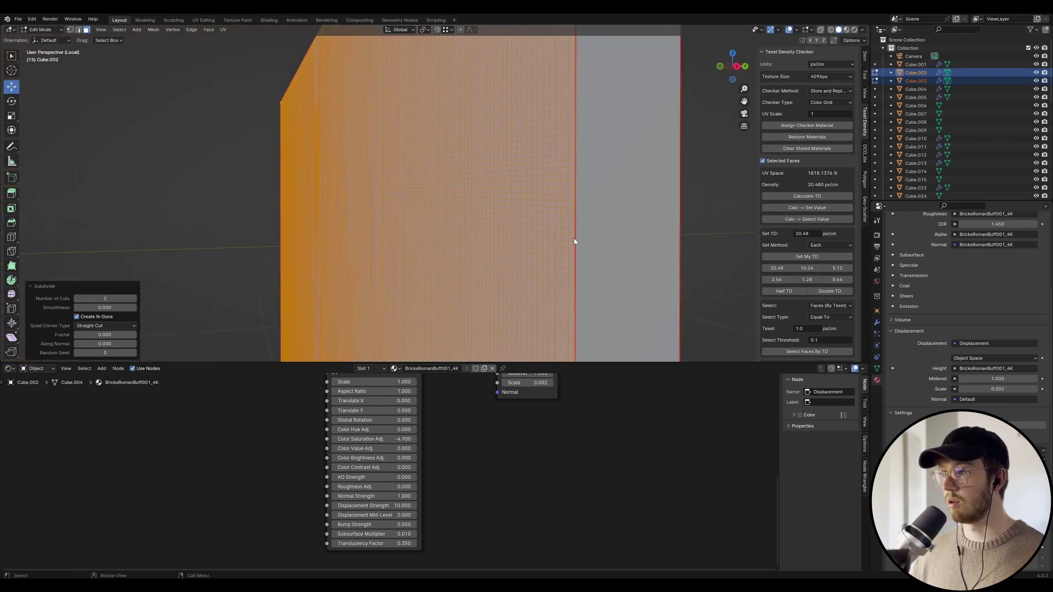
{"action": "key", "text": "Tab"}
{"action": "key", "text": "ctrl+s"}
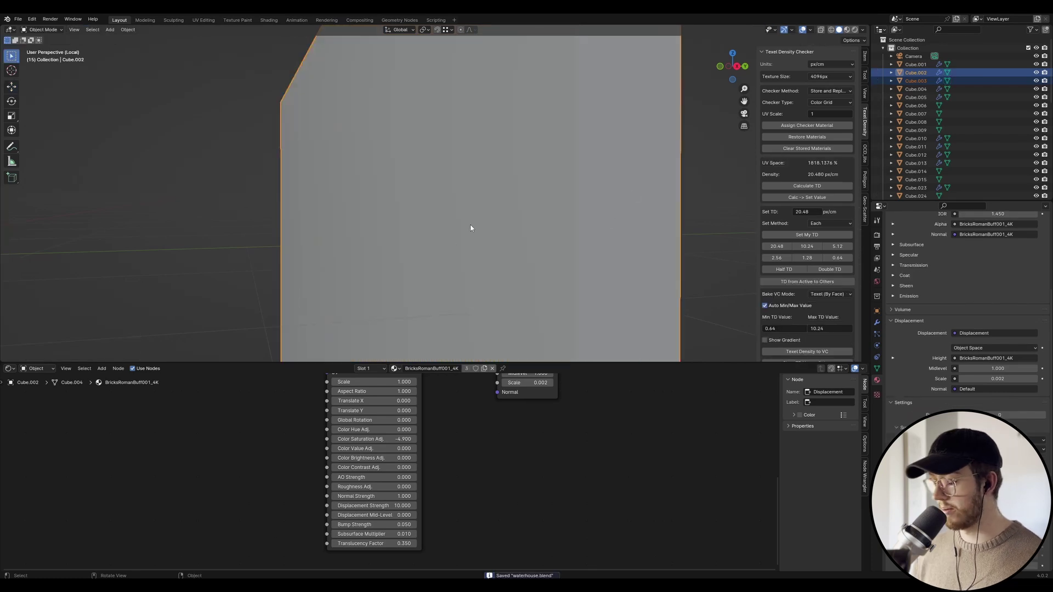
Deselect the walls, leave local view and show the full scene through the camera in rendered shading.
{"action": "key", "text": "KP_0"}
{"action": "left_click", "coordinate": [469, 165]}
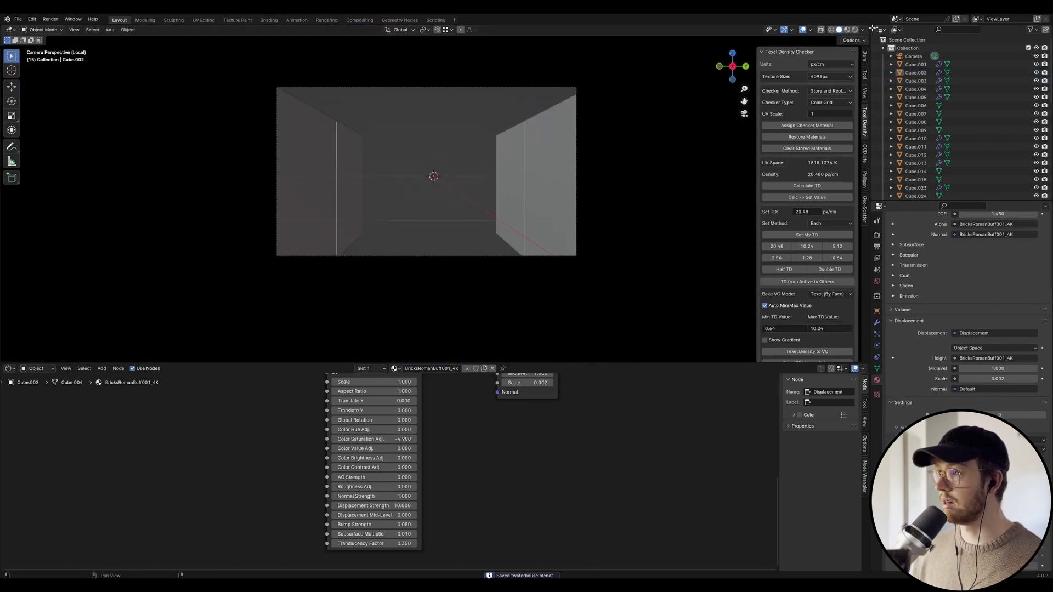
{"action": "left_click", "coordinate": [855, 30]}
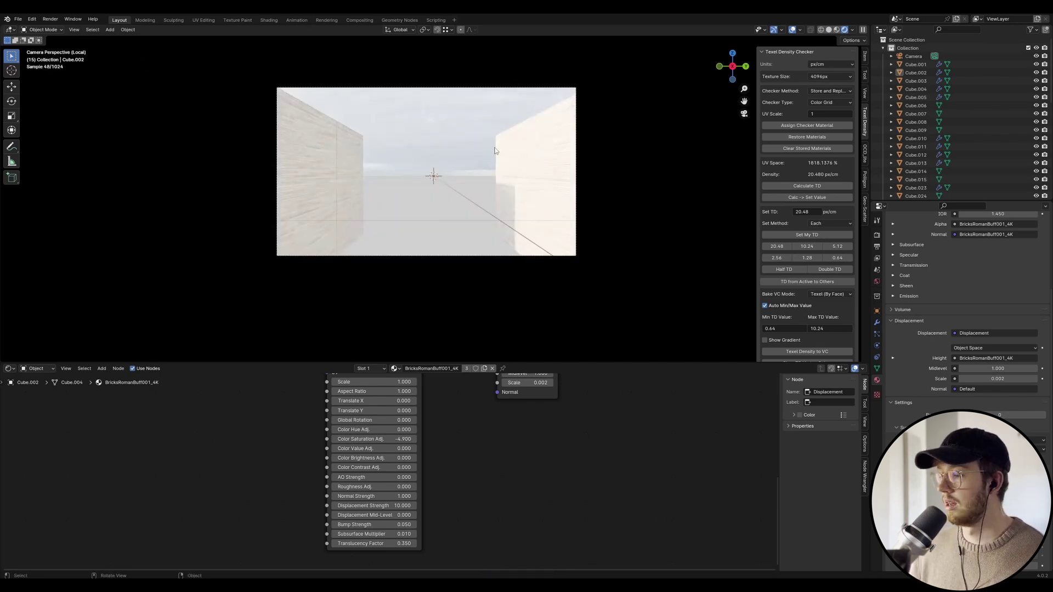
{"action": "key", "text": "KP_Divide"}
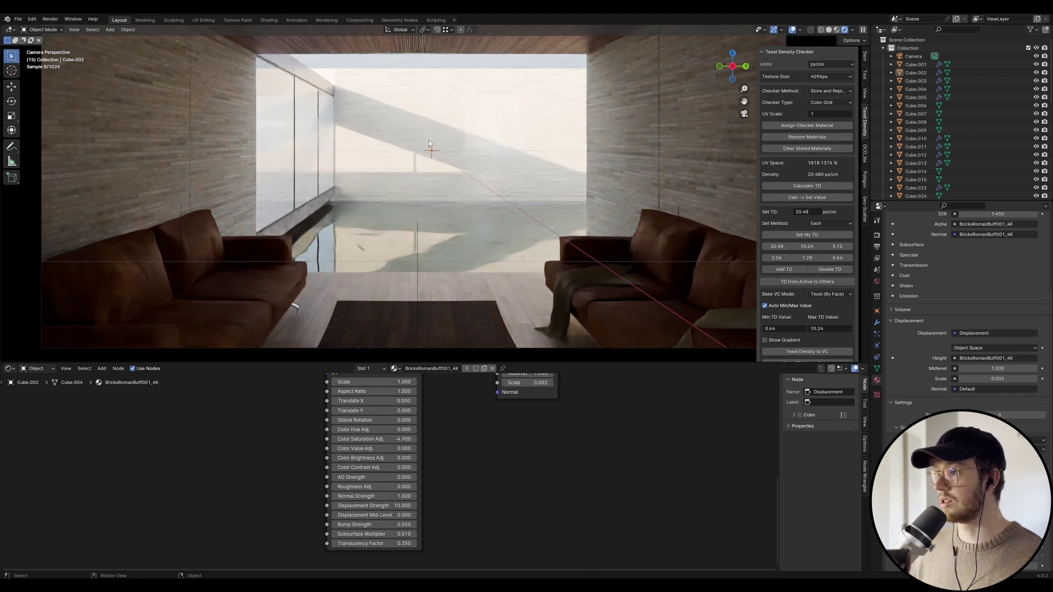
{"action": "scroll", "coordinate": [400, 158], "scroll_direction": "down", "scroll_amount": 3}
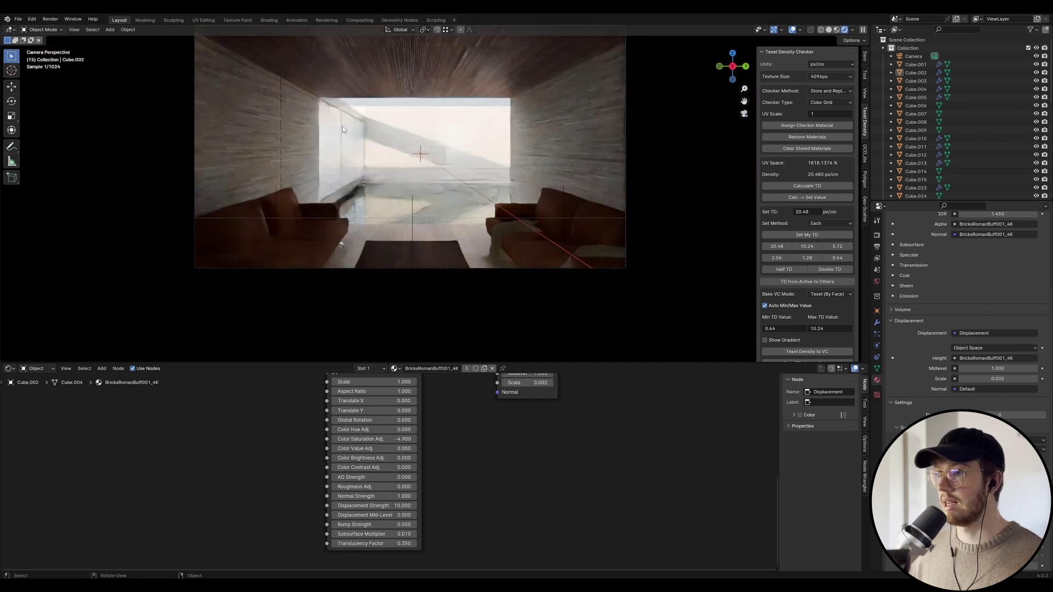